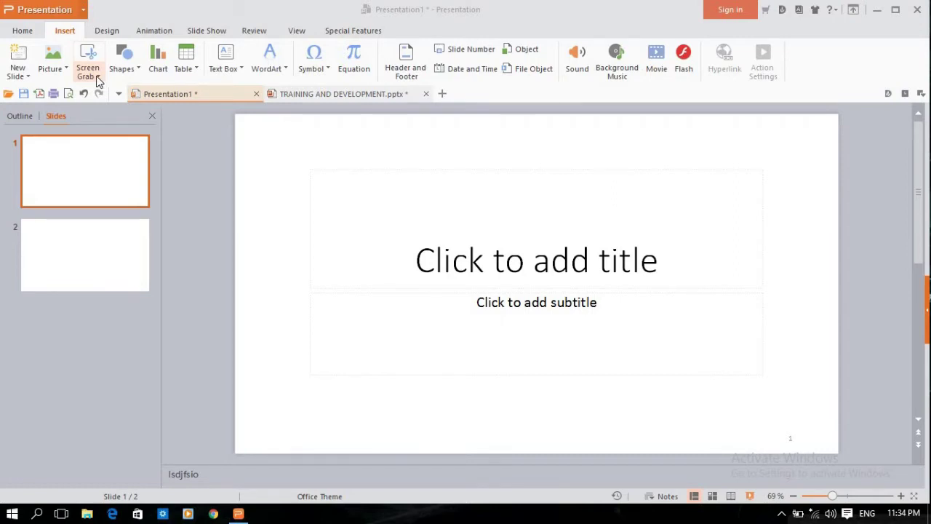
- Capture the whole desktop with the presentation window hidden and place it on slide 1
click(96, 76)
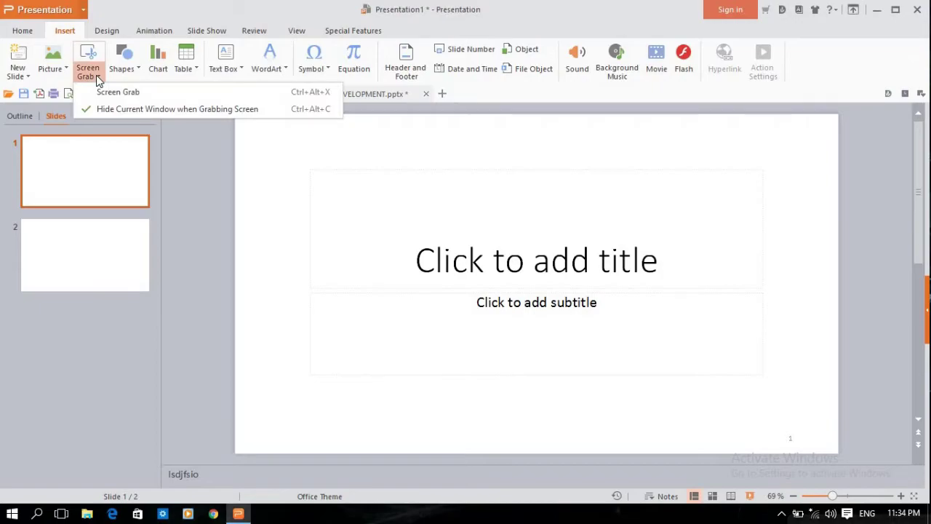
click(116, 115)
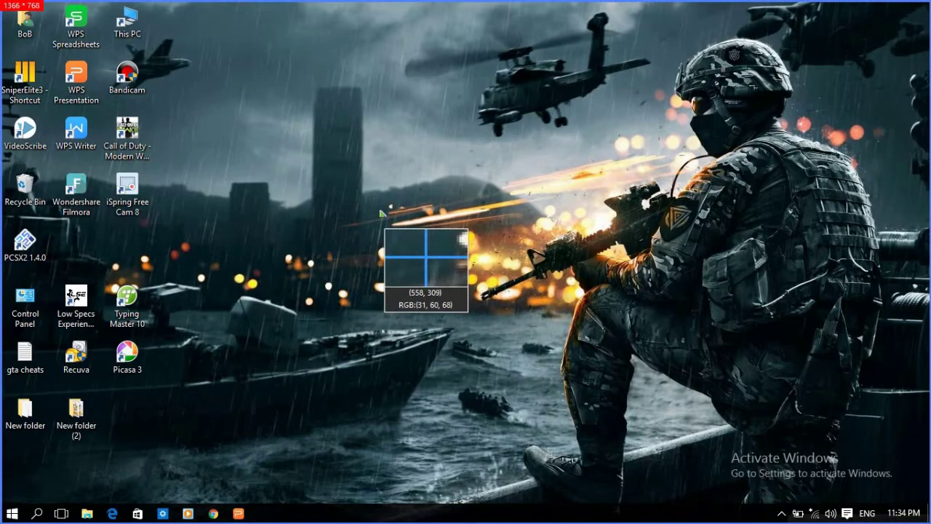
click(589, 90)
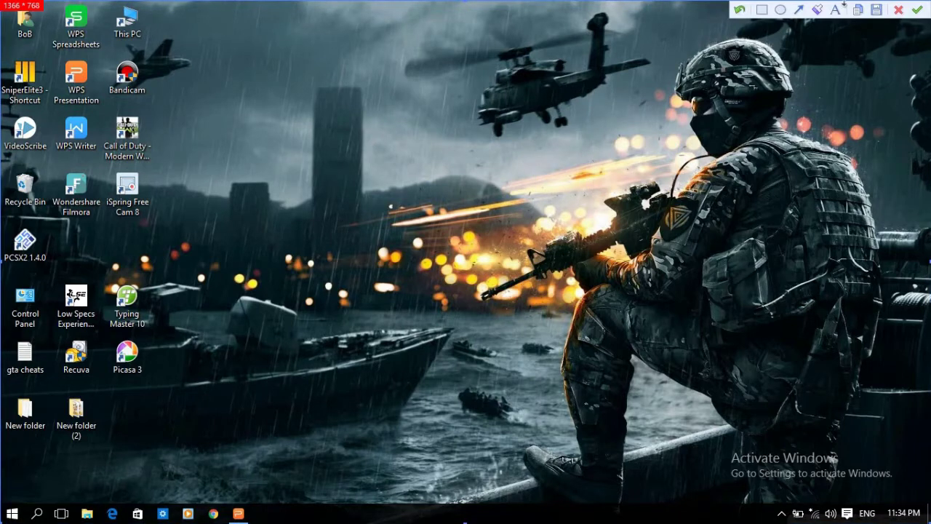
click(918, 10)
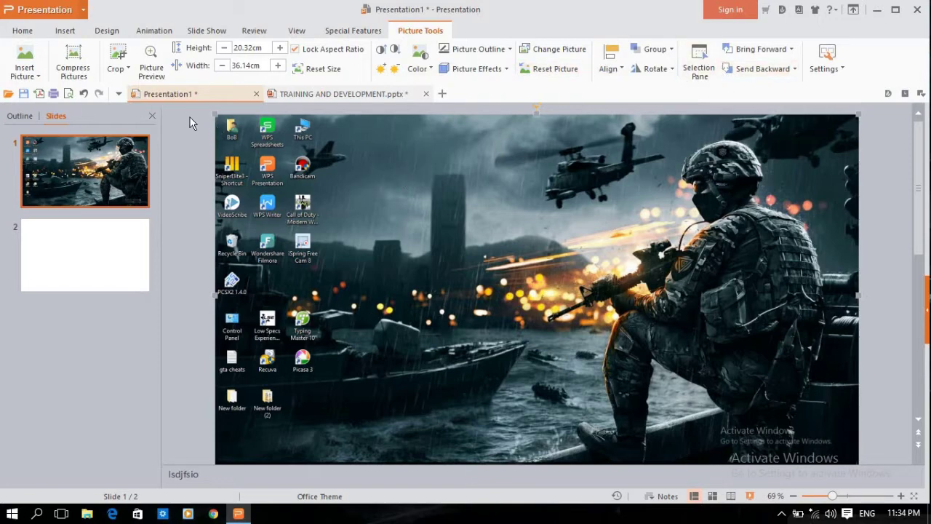
- On slide 2, preview the Line, Pie, Bar, Area and X Y (Scatter) charts, adding none
click(73, 257)
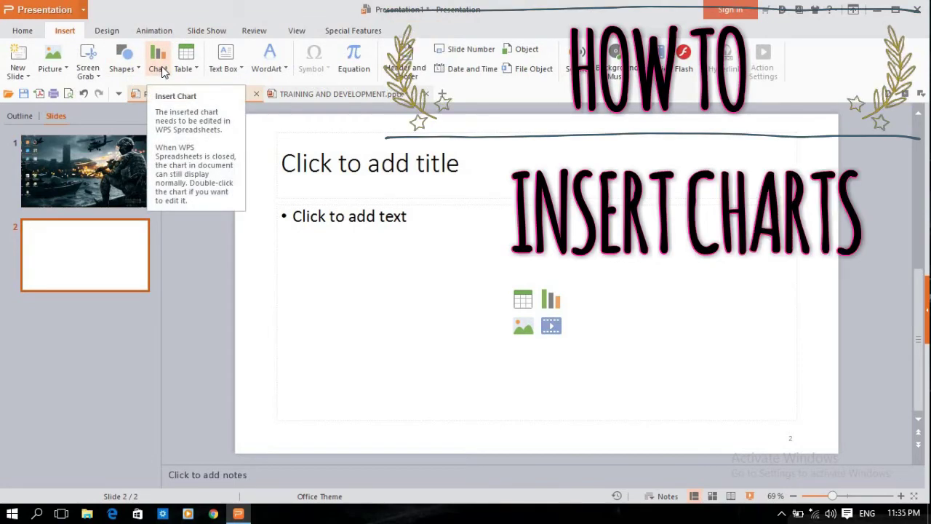
click(161, 66)
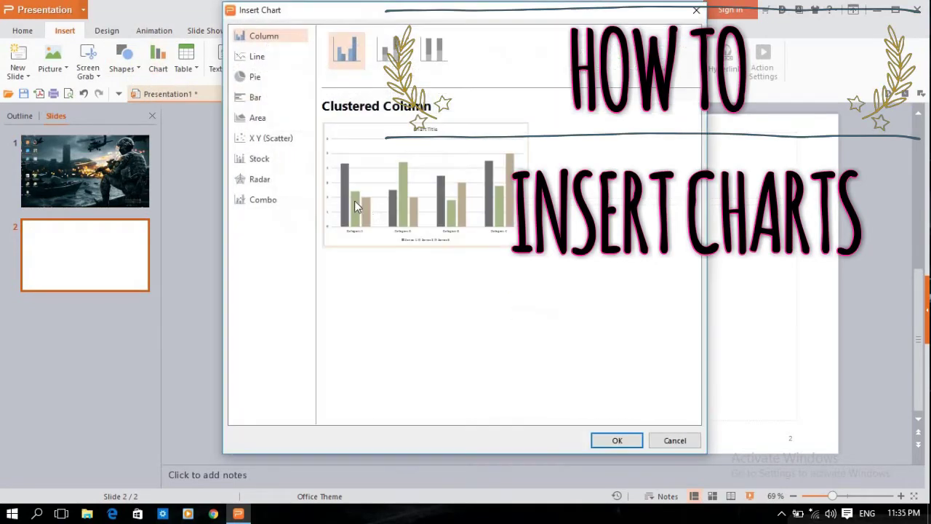
click(268, 65)
click(271, 80)
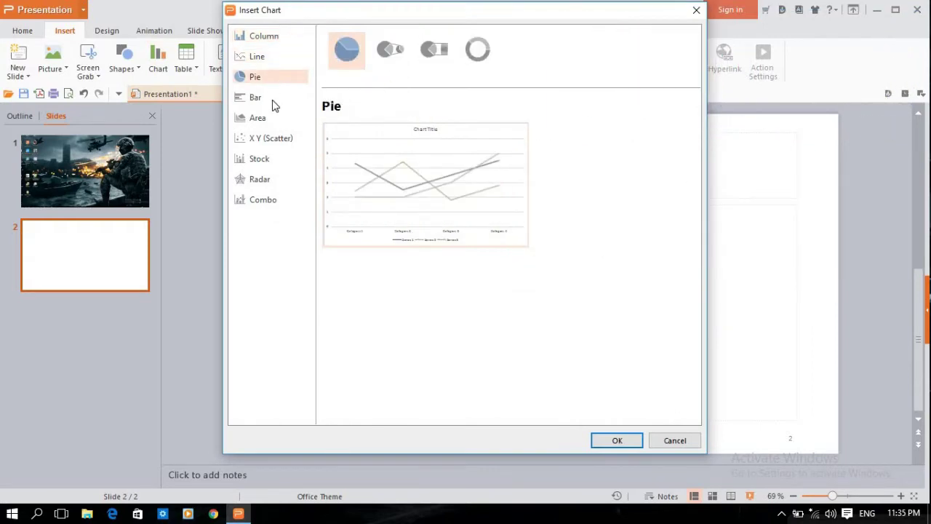
click(272, 101)
click(280, 122)
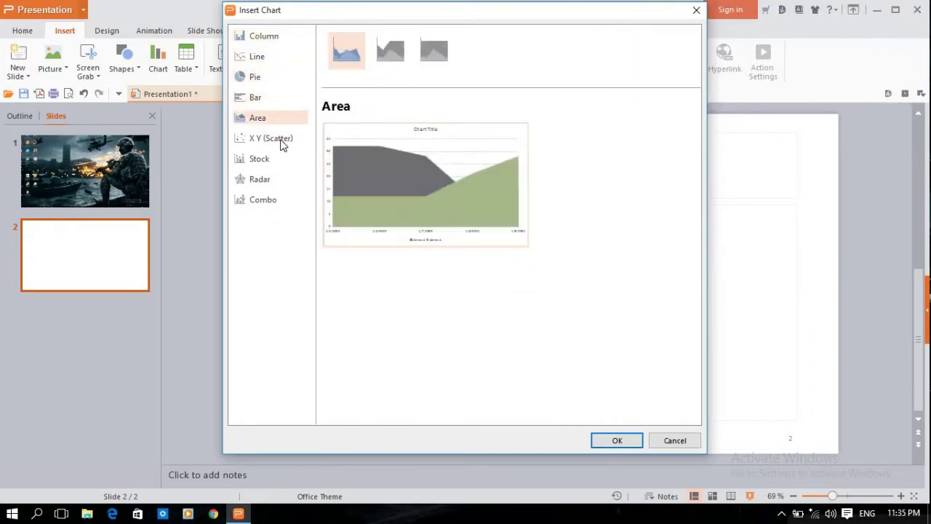
click(281, 143)
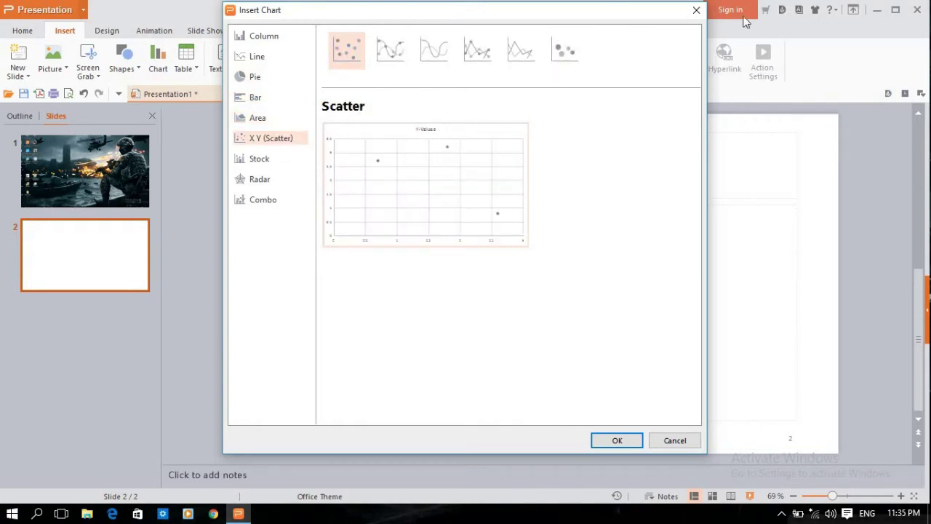
click(696, 10)
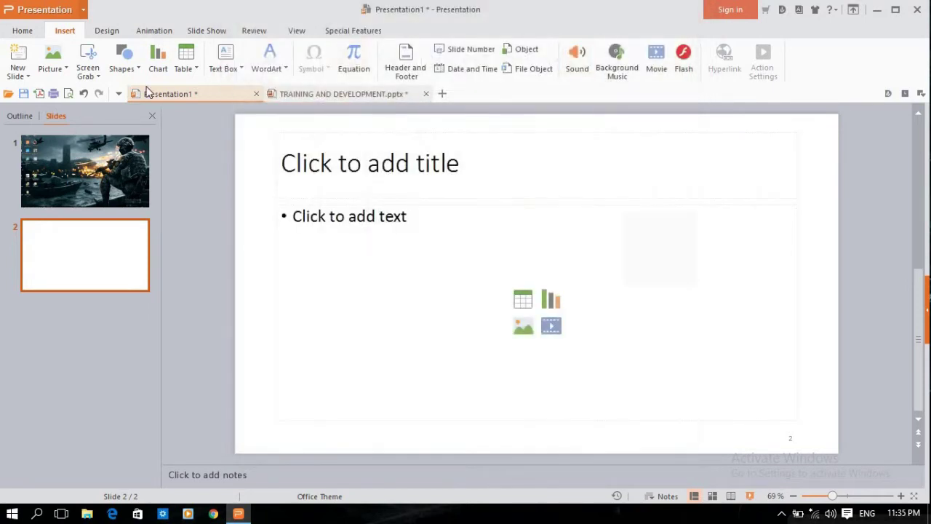
- Insert a 5-row, 9-column table on slide 2, then delete it
click(195, 72)
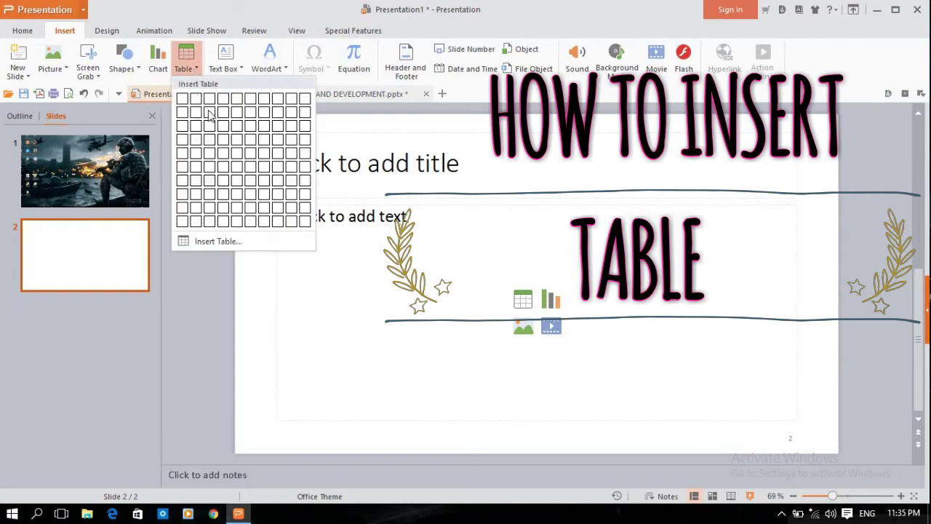
click(298, 164)
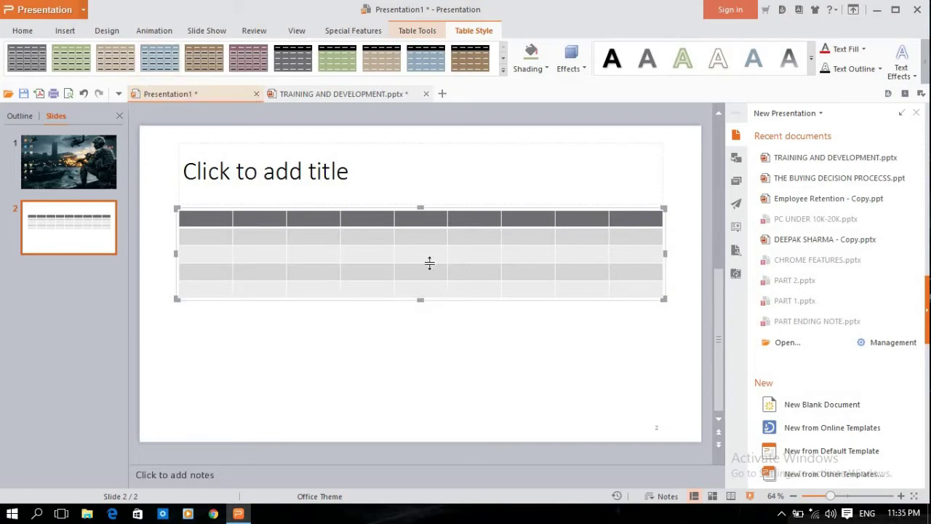
key(Delete)
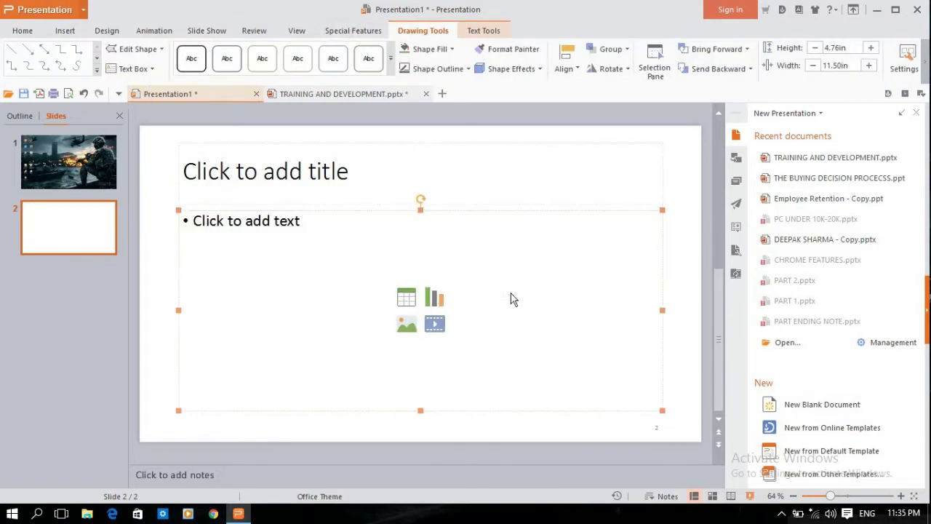
- Close the recent documents side panel, then open and dismiss the chart choices
click(66, 31)
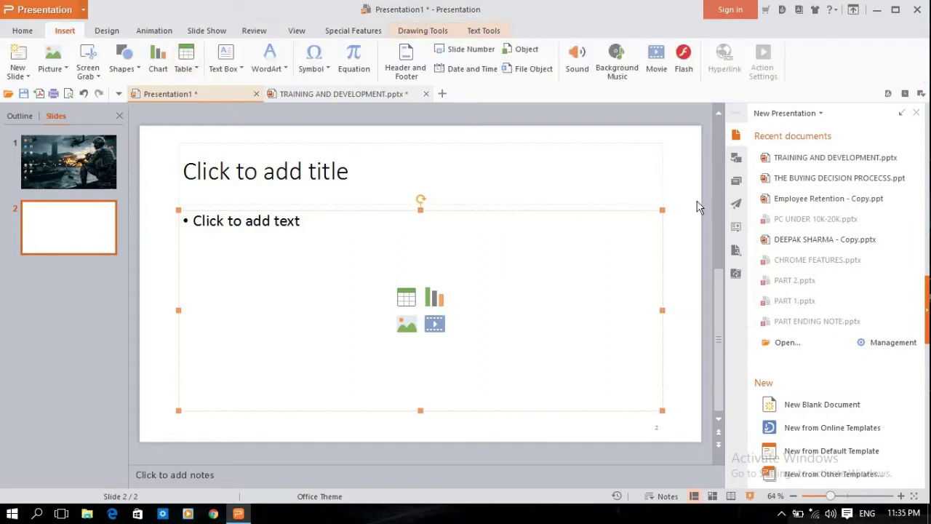
click(917, 114)
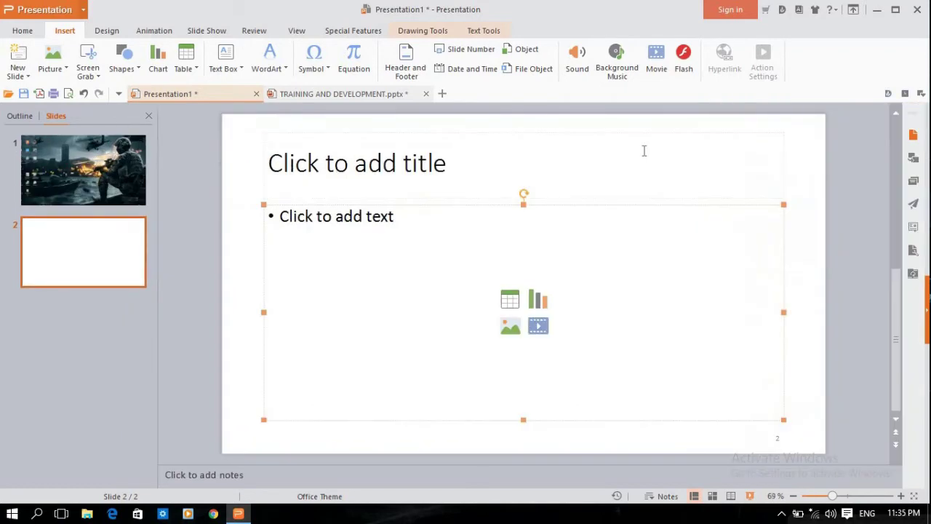
click(160, 70)
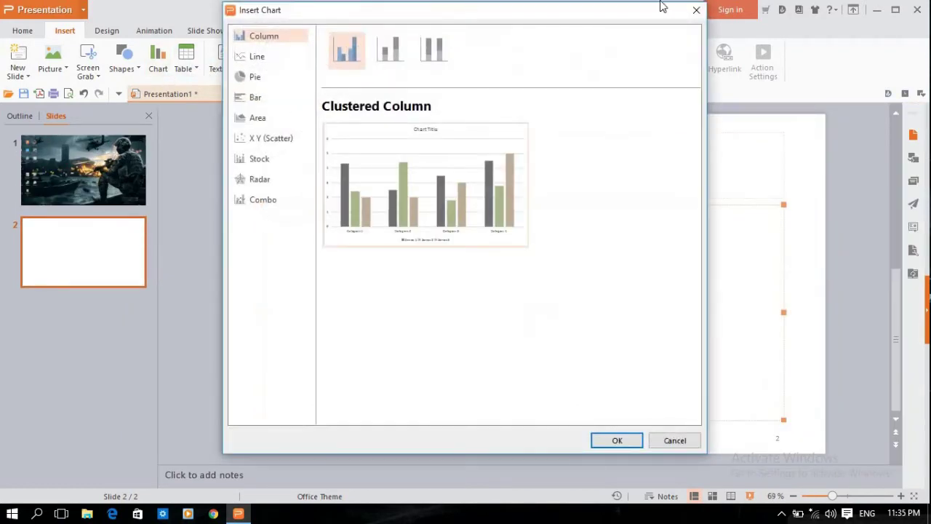
click(696, 10)
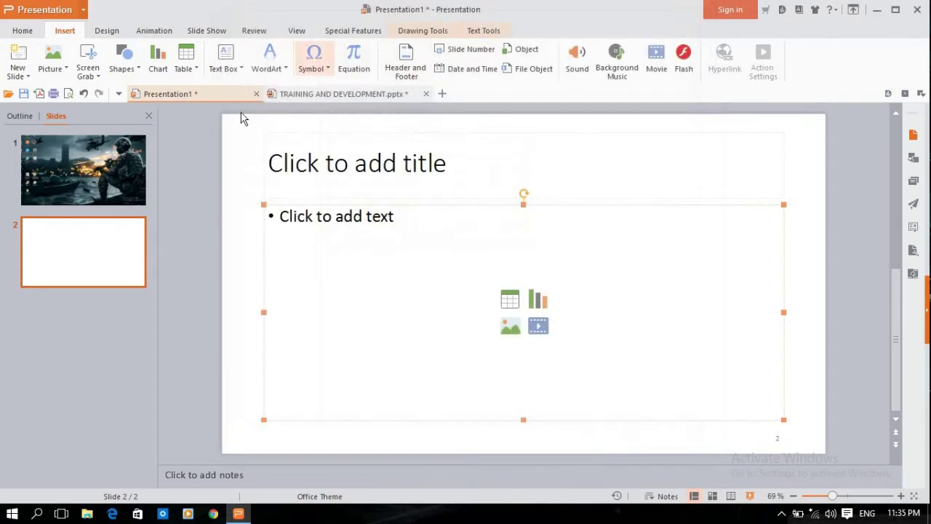
- Open the Insert Table dialog for manual rows and columns, then cancel without inserting
click(191, 68)
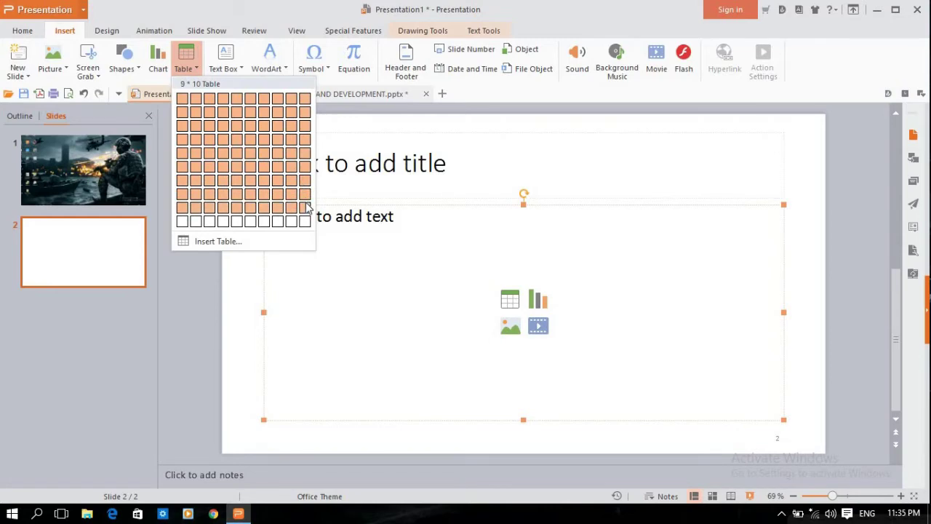
click(221, 242)
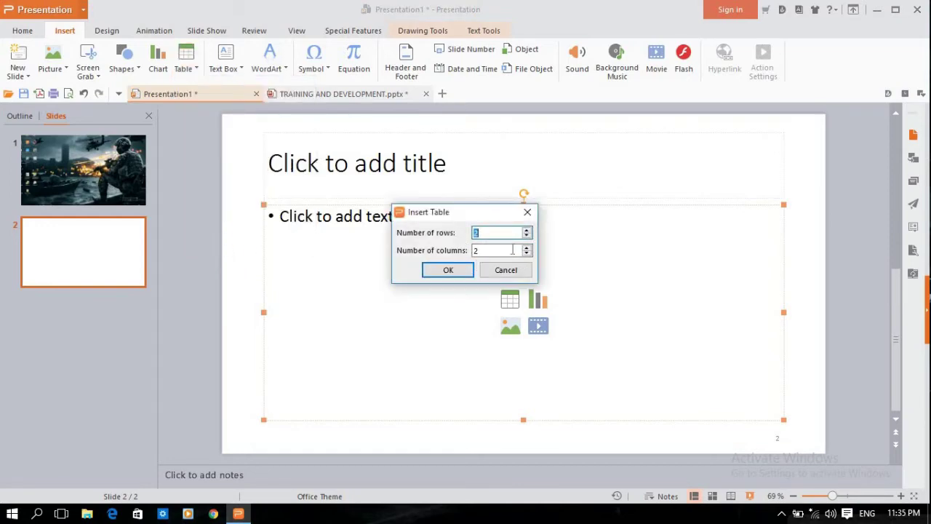
click(522, 274)
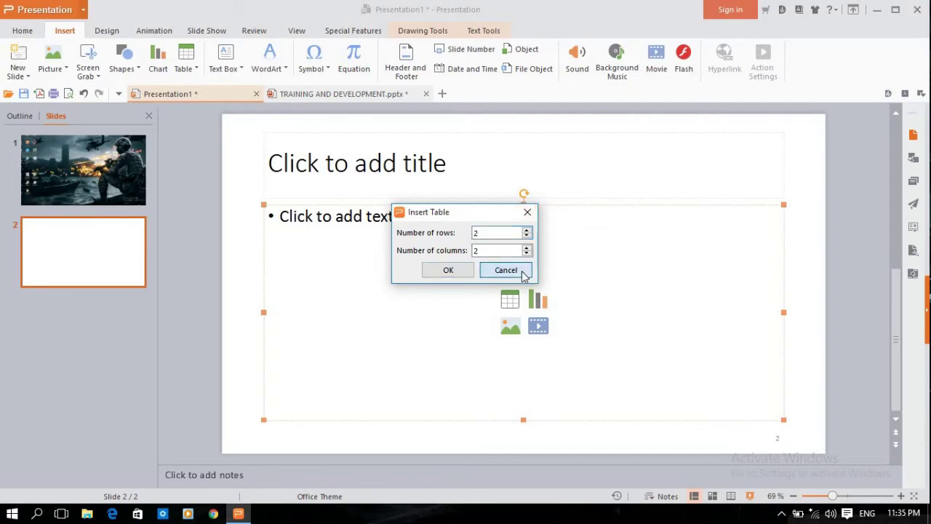
click(280, 73)
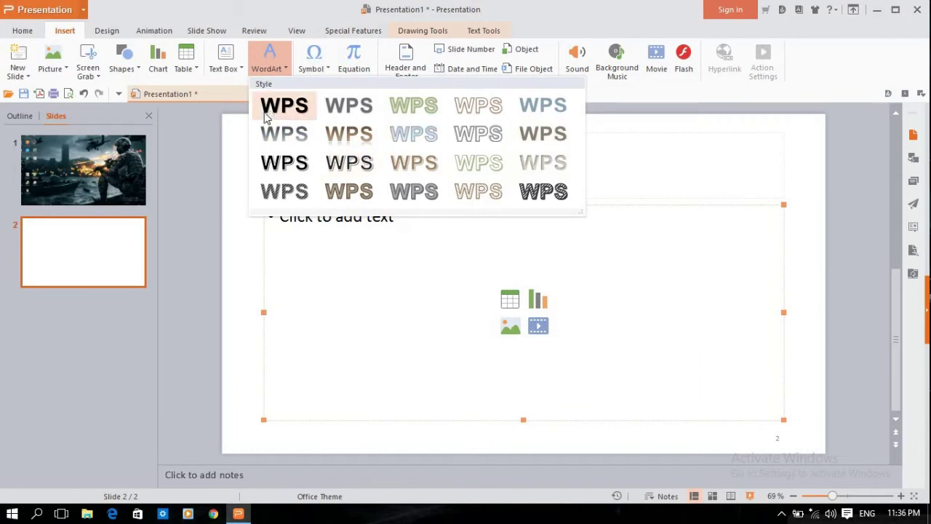
click(268, 115)
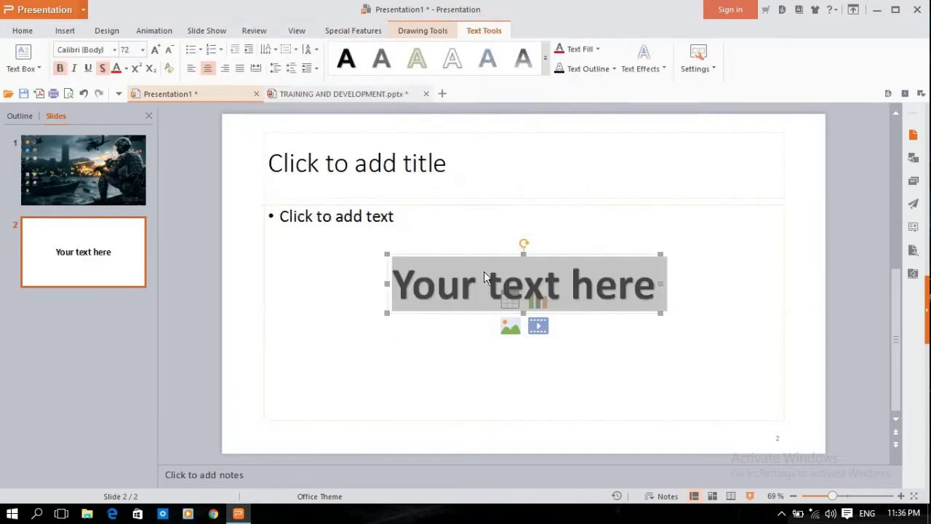
text(jasoie)
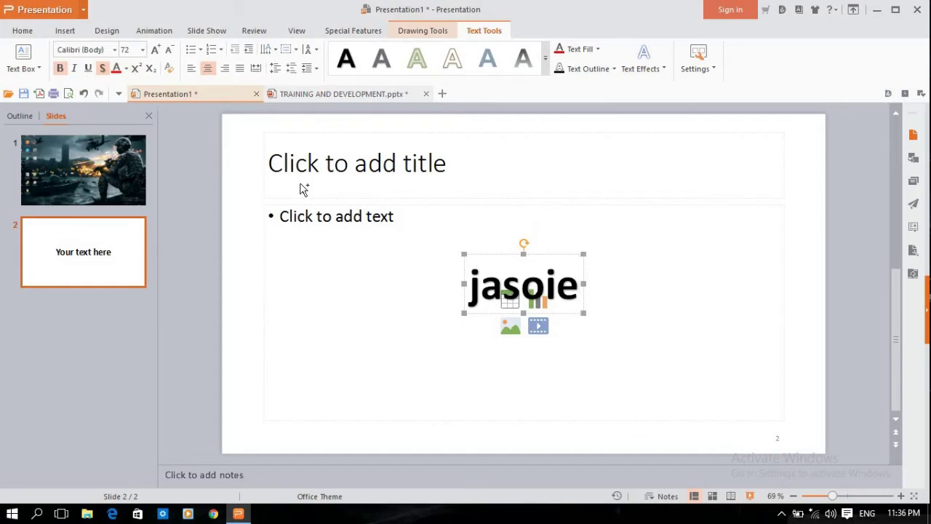
click(76, 92)
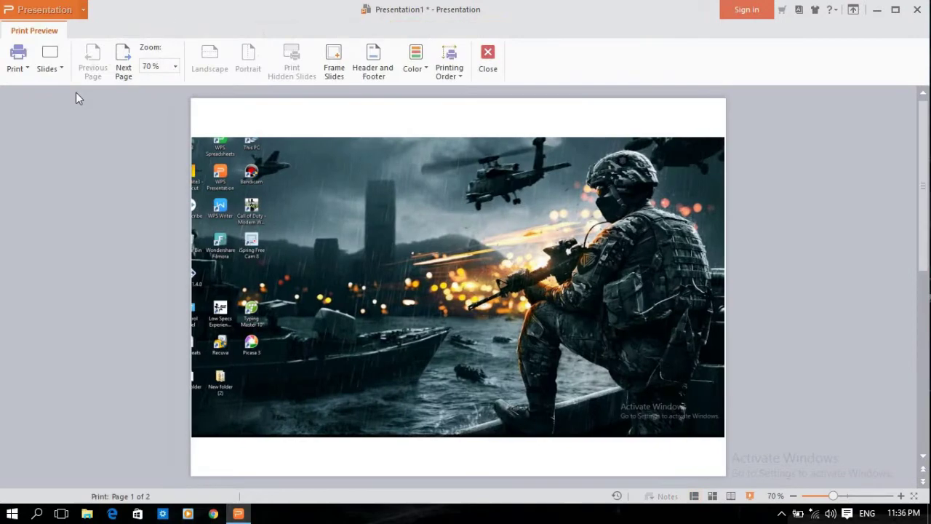
click(919, 7)
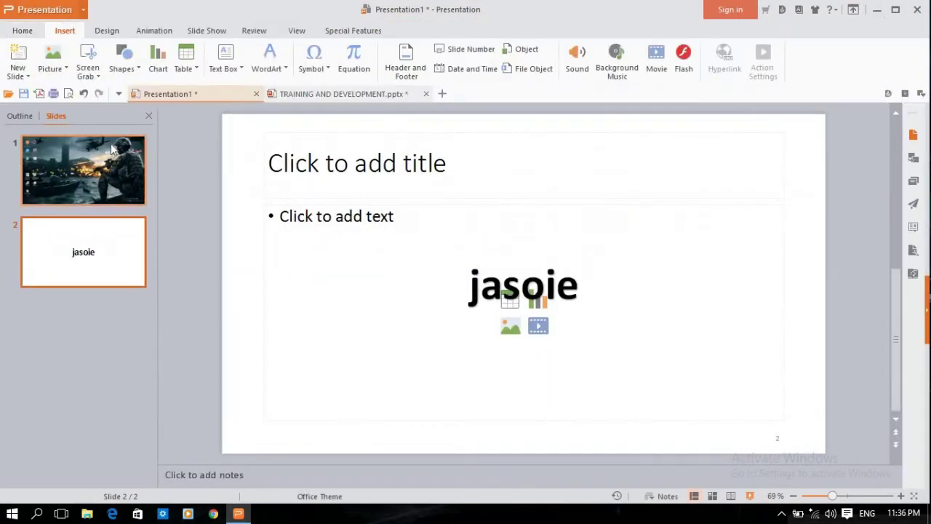
click(87, 93)
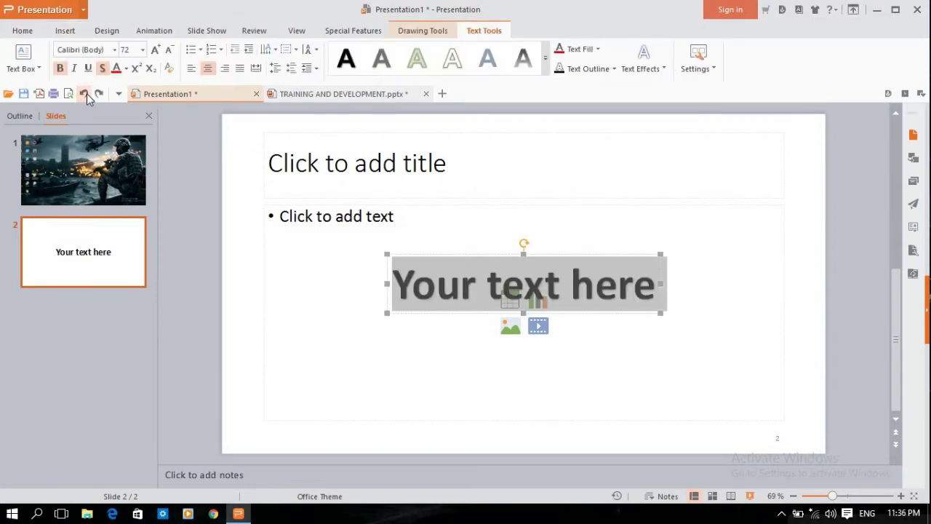
click(86, 94)
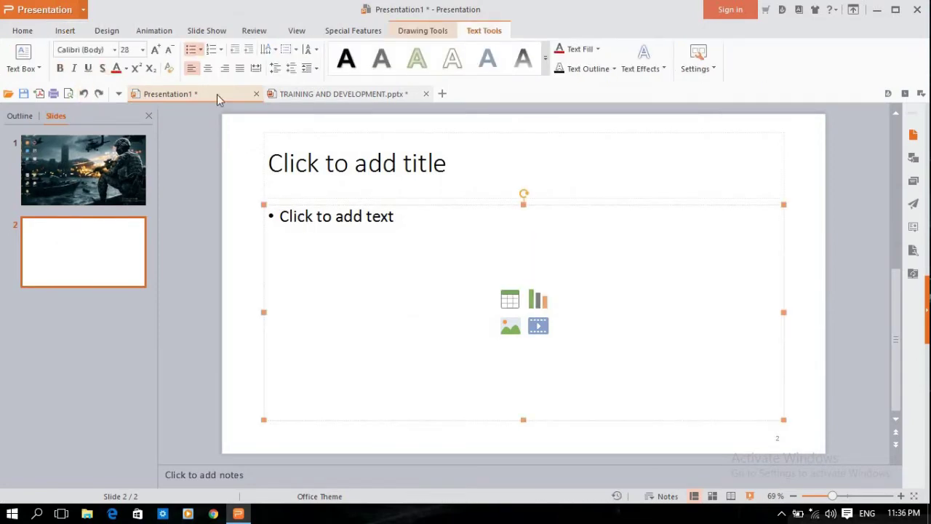
click(65, 31)
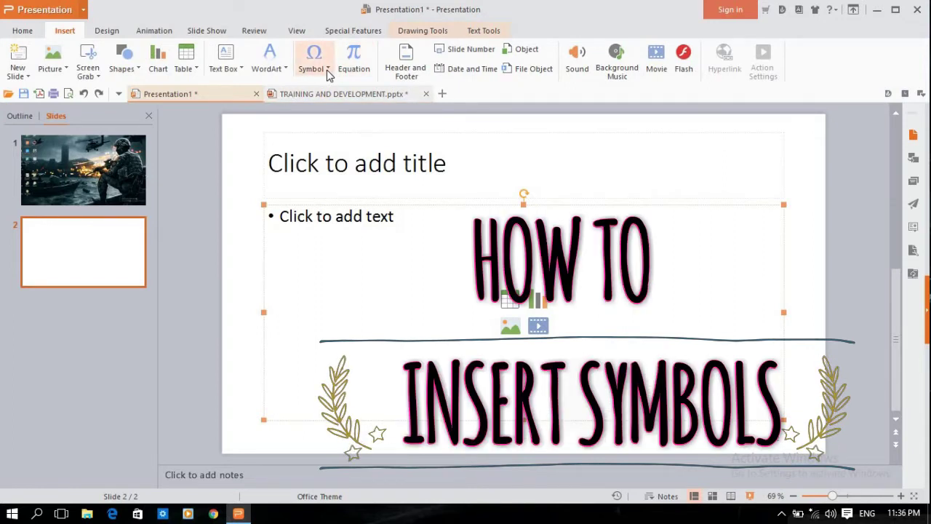
- Dismiss the symbol list unused, then box-select the slide number placeholder at slide 2's bottom
click(327, 70)
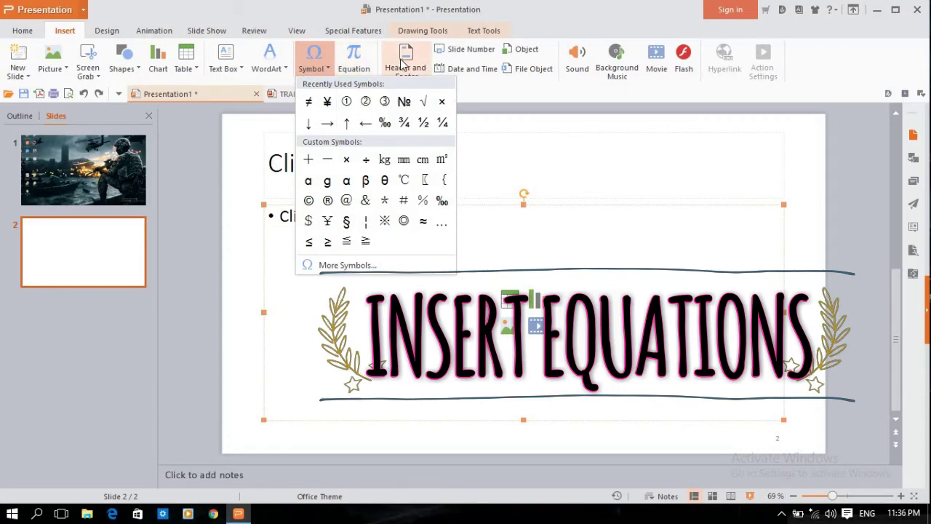
click(540, 116)
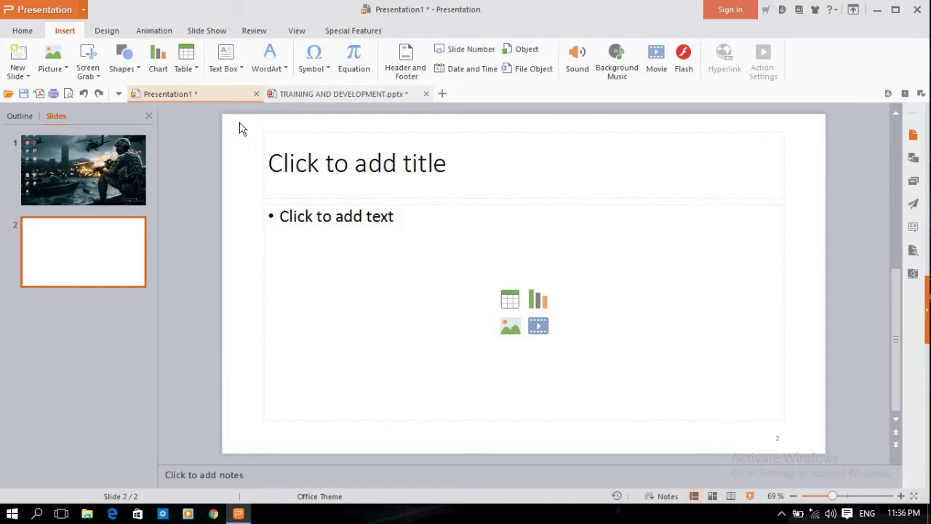
drag(225, 119, 829, 149)
drag(226, 429, 853, 452)
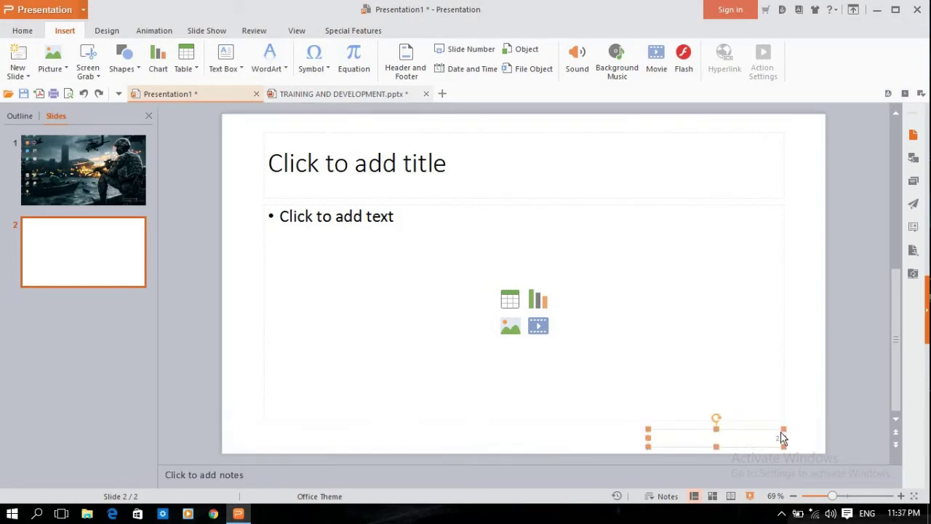
- Tick Footer in Header and Footer, view the Notes and Handouts settings, then close unapplied
click(65, 31)
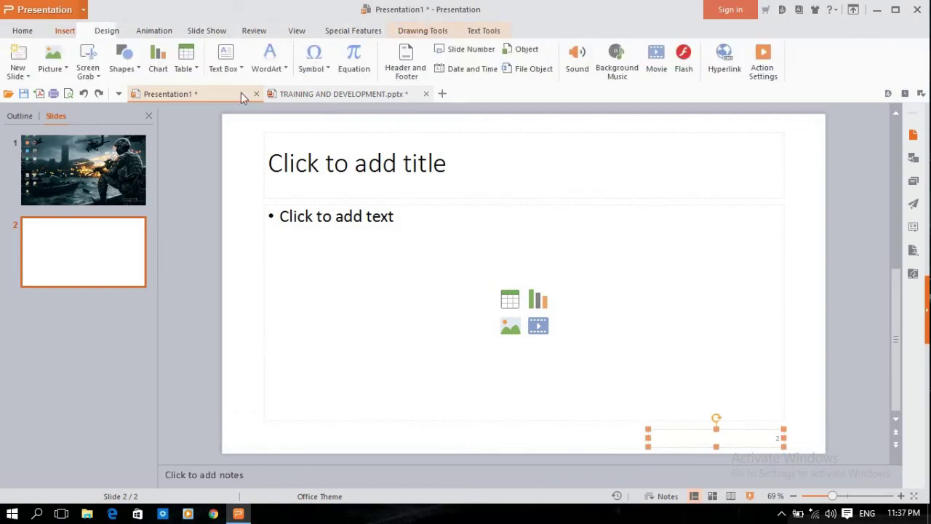
click(424, 71)
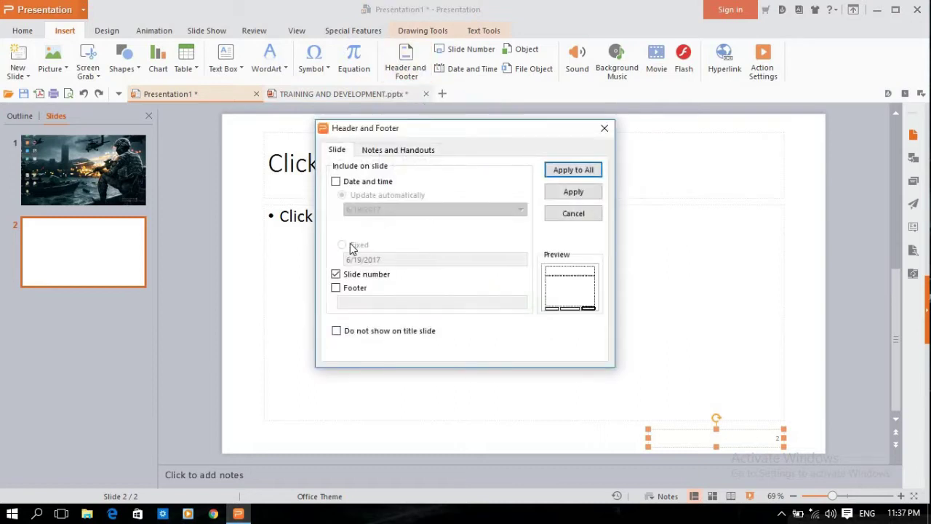
click(336, 289)
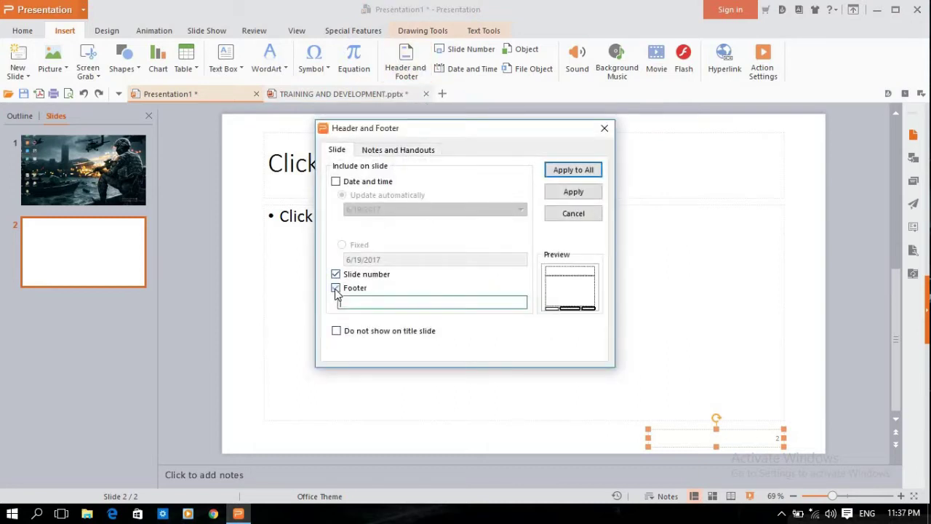
click(386, 151)
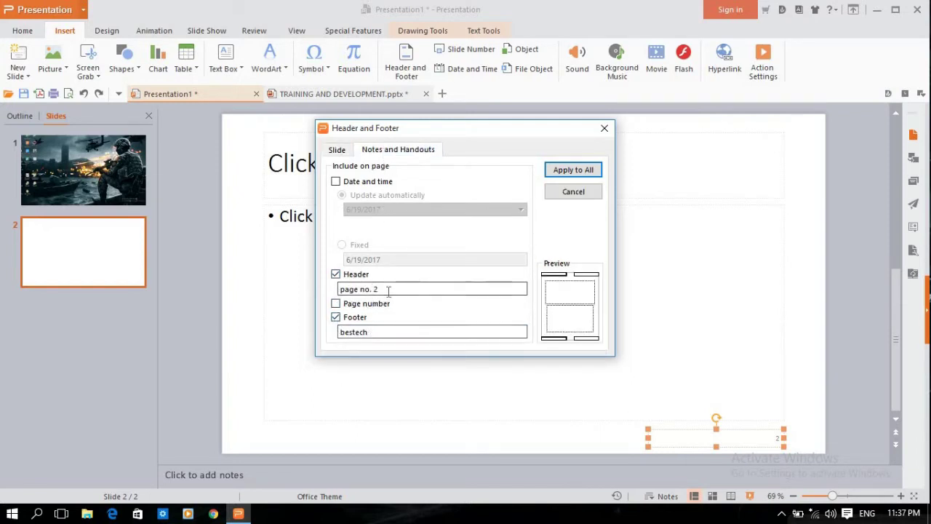
click(604, 128)
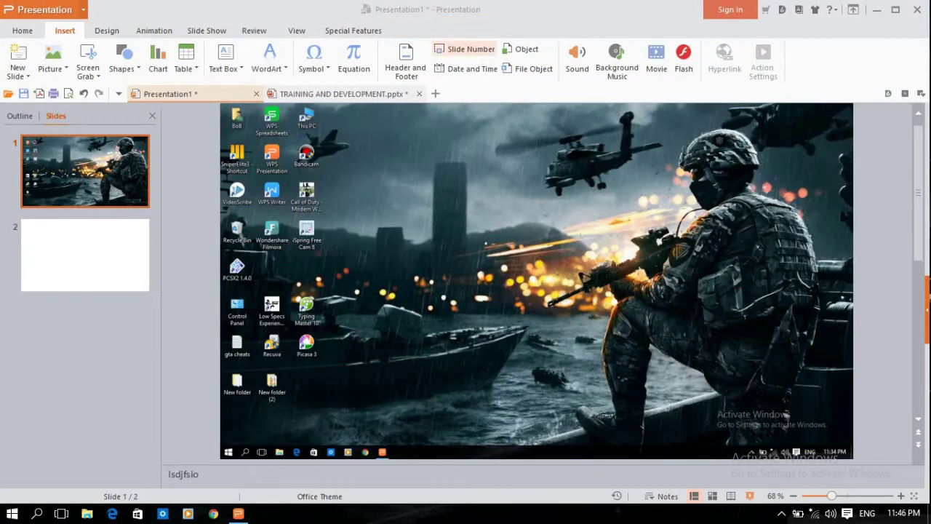
click(472, 51)
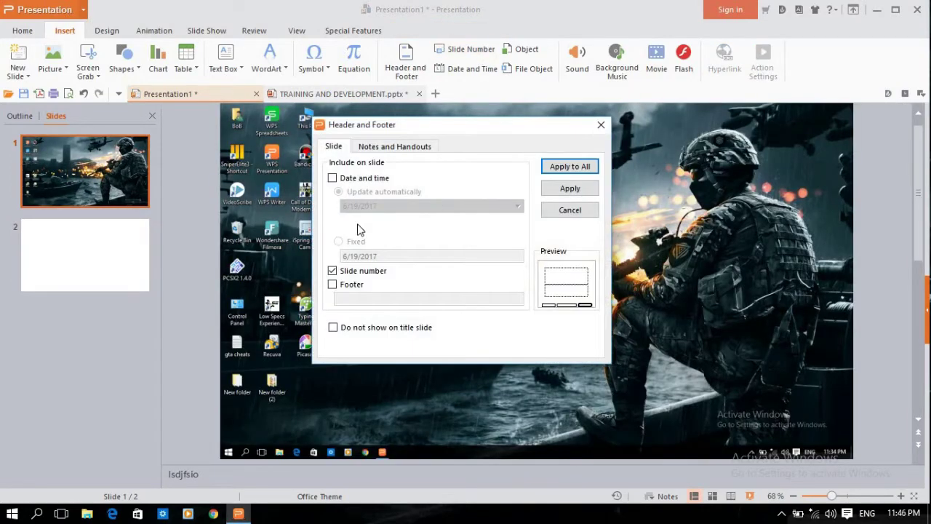
click(395, 146)
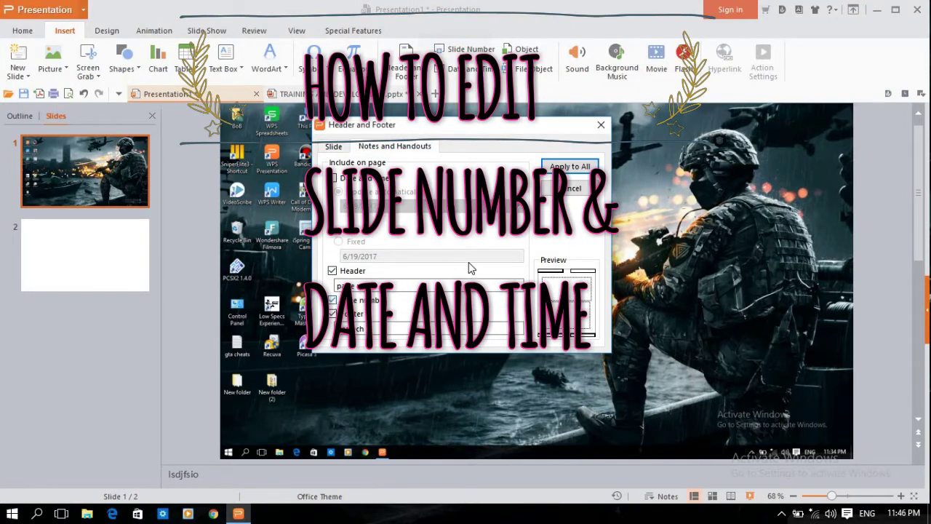
click(569, 188)
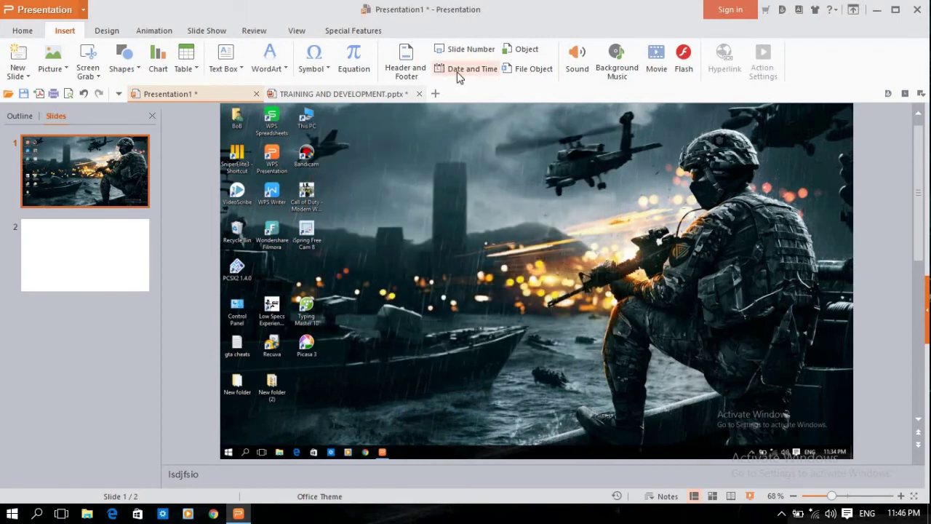
- Insert a new Bitmap Image object on the slide, opening it in Paint
click(539, 53)
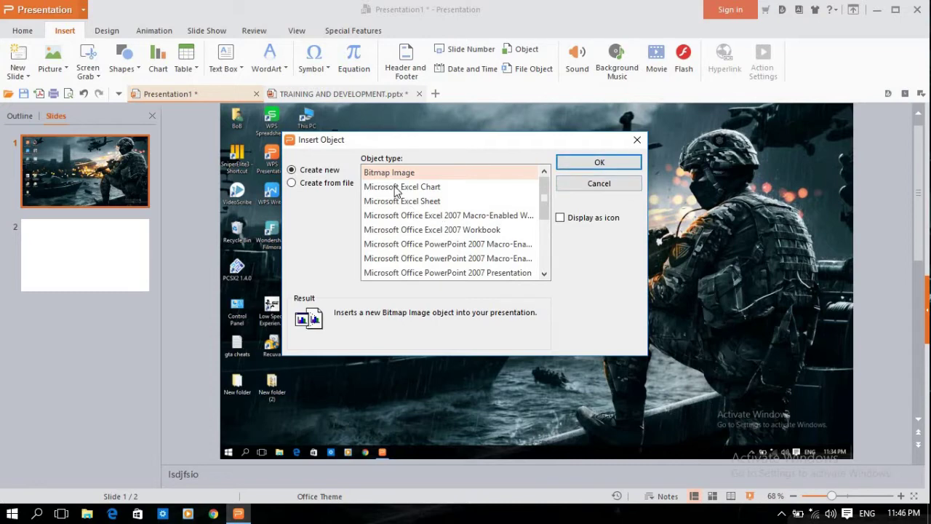
click(617, 164)
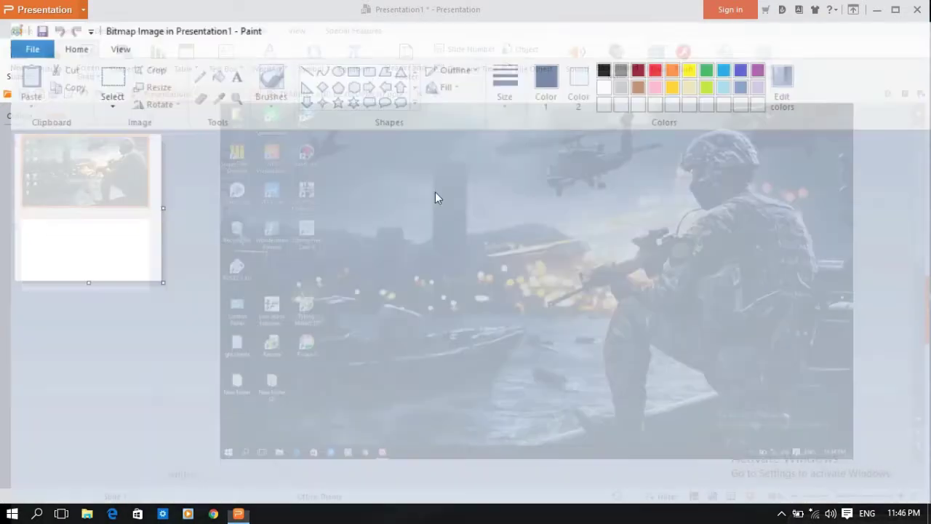
- Scribble black brush strokes in Paint, close it, and move the bitmap to slide 1's top-right
mouse_move(17, 121)
mouse_down()
mouse_move(75, 154)
mouse_move(76, 167)
mouse_up()
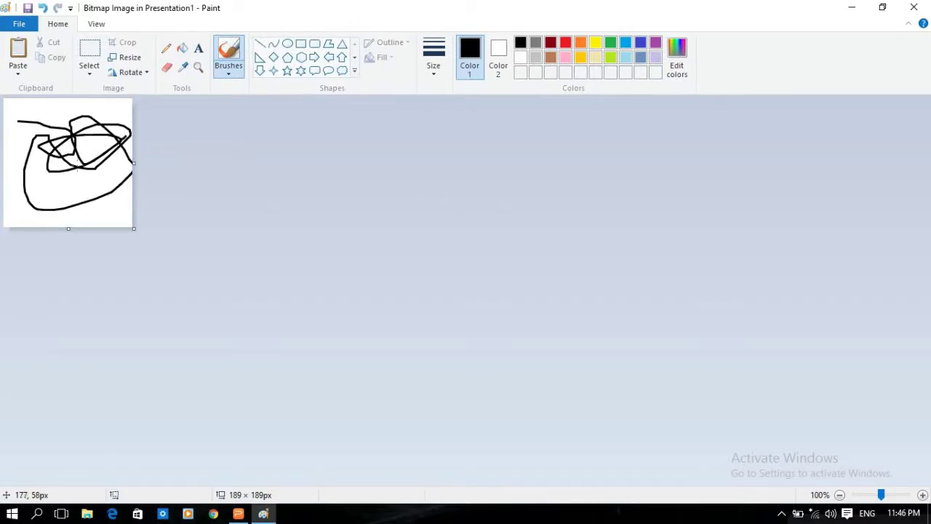
mouse_move(133, 141)
mouse_down()
mouse_move(62, 169)
mouse_move(77, 155)
mouse_up()
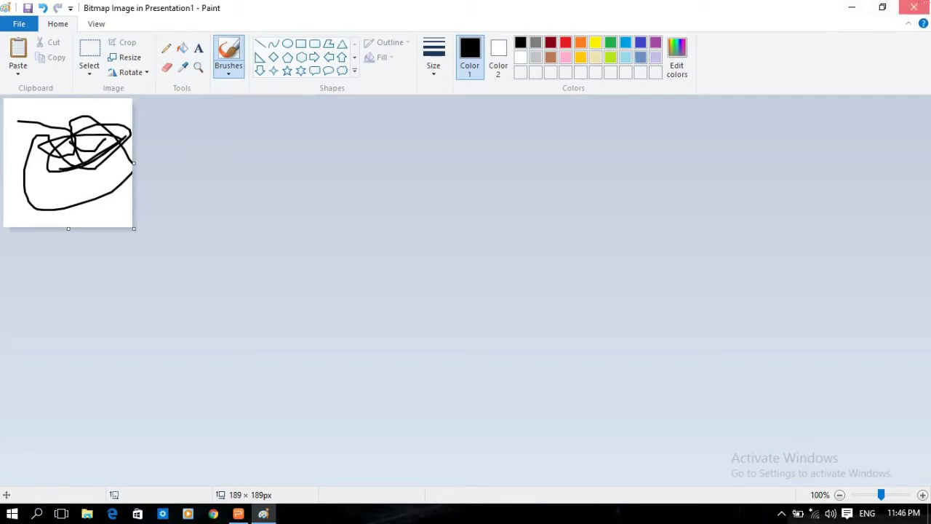
click(914, 8)
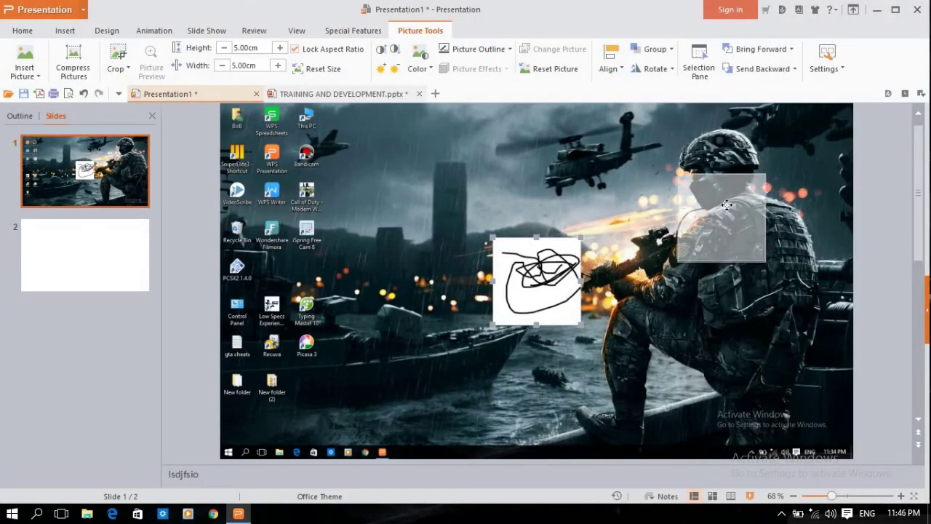
drag(726, 205, 794, 153)
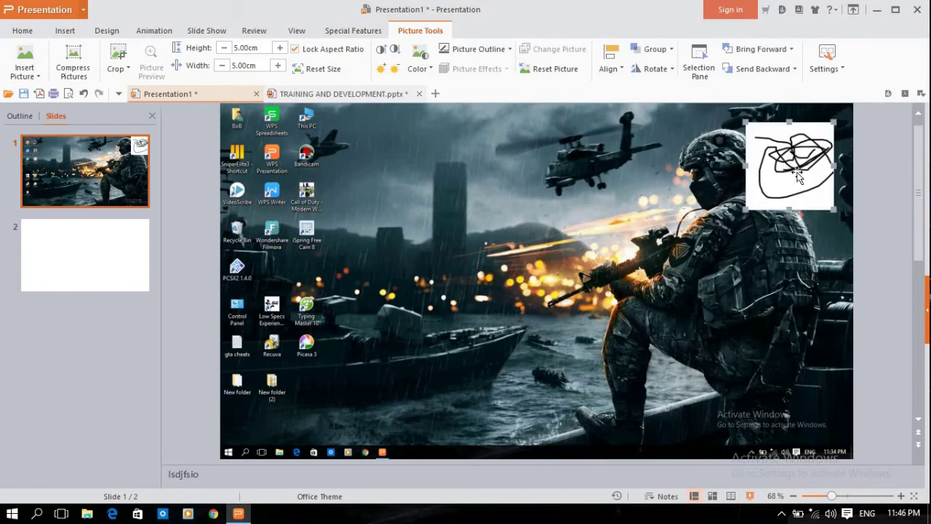
- Embed THE BUYING DECISION PROCECSS from E:\Presentation as a file object on slide 1
click(70, 32)
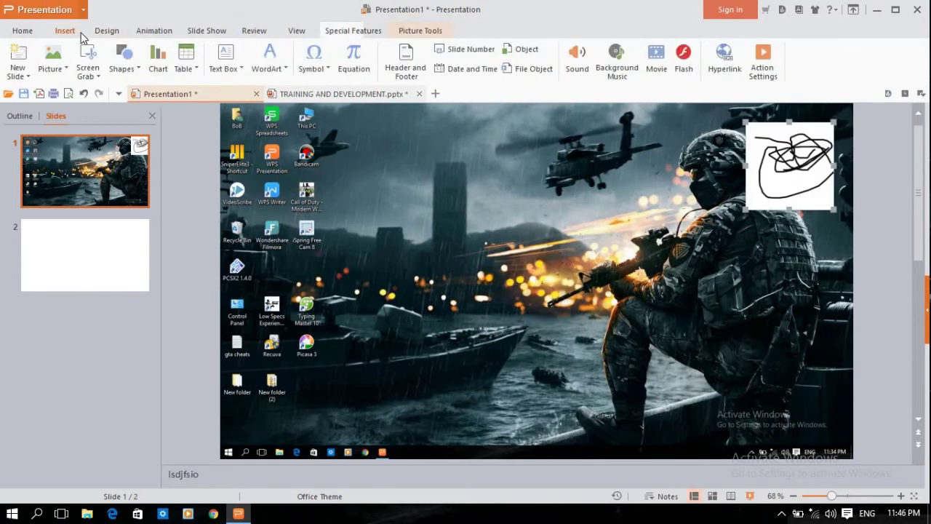
click(548, 72)
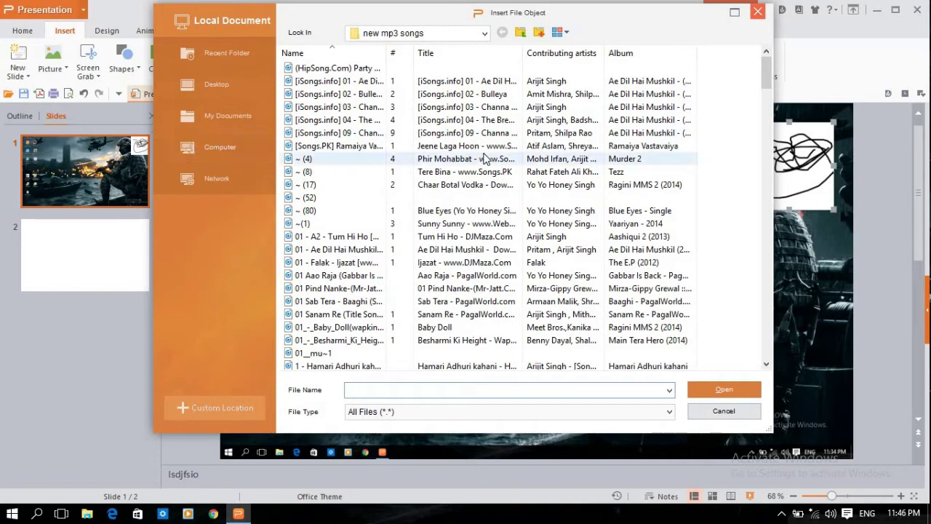
click(222, 145)
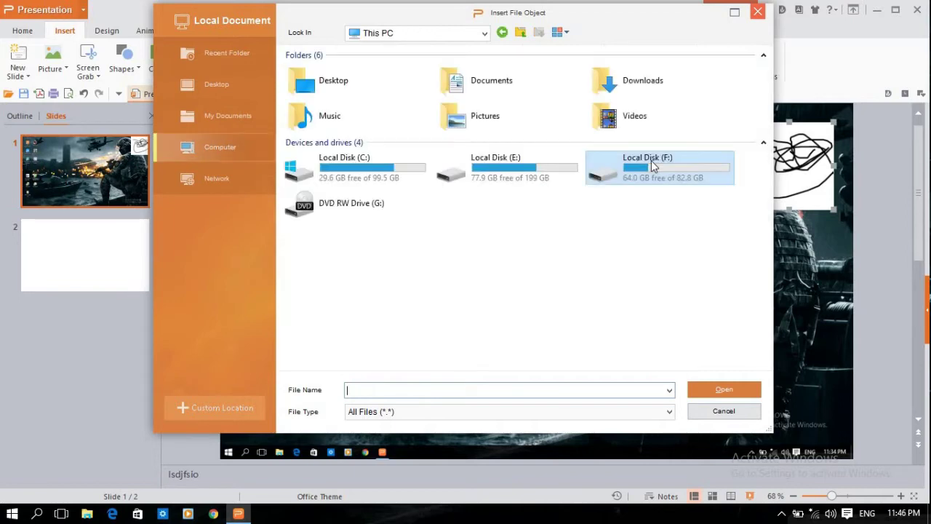
double_click(557, 169)
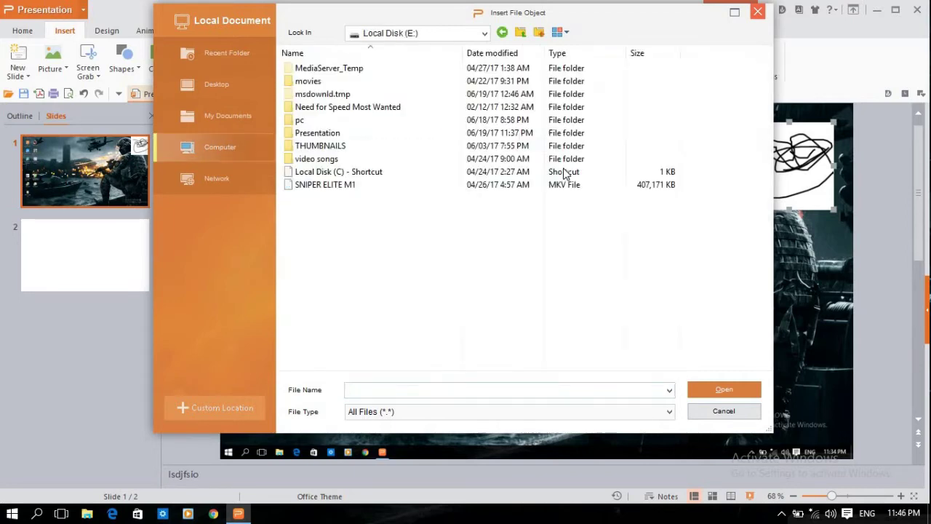
double_click(434, 134)
click(400, 132)
click(397, 120)
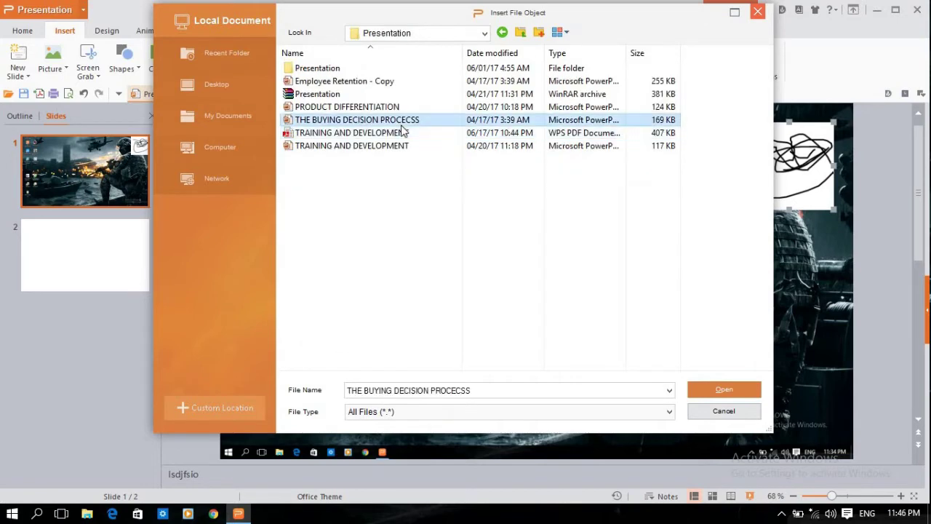
click(726, 390)
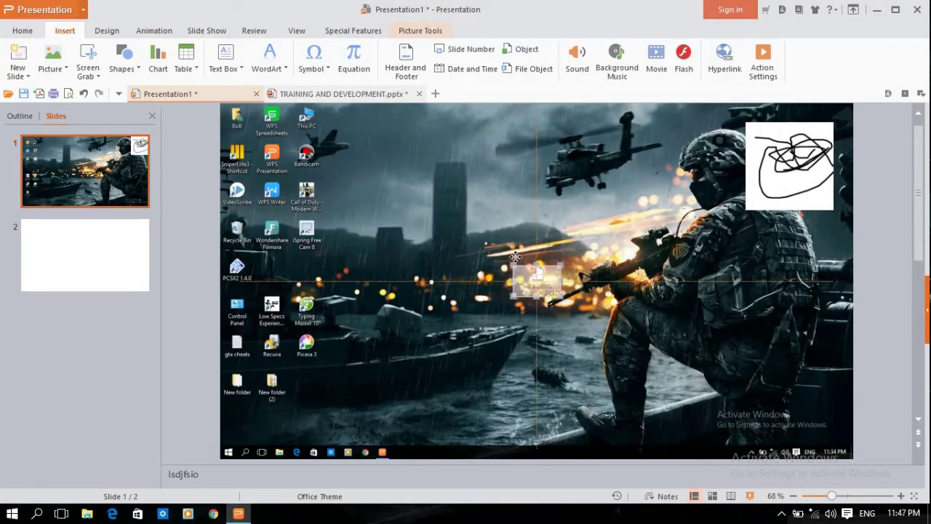
- Move the file object to the slide's upper left and briefly open it to check it
drag(545, 285, 395, 145)
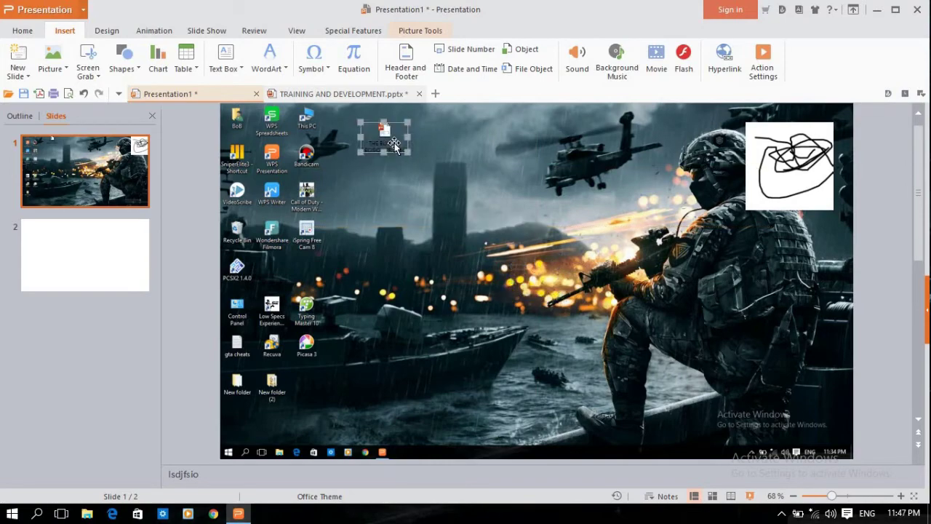
double_click(393, 145)
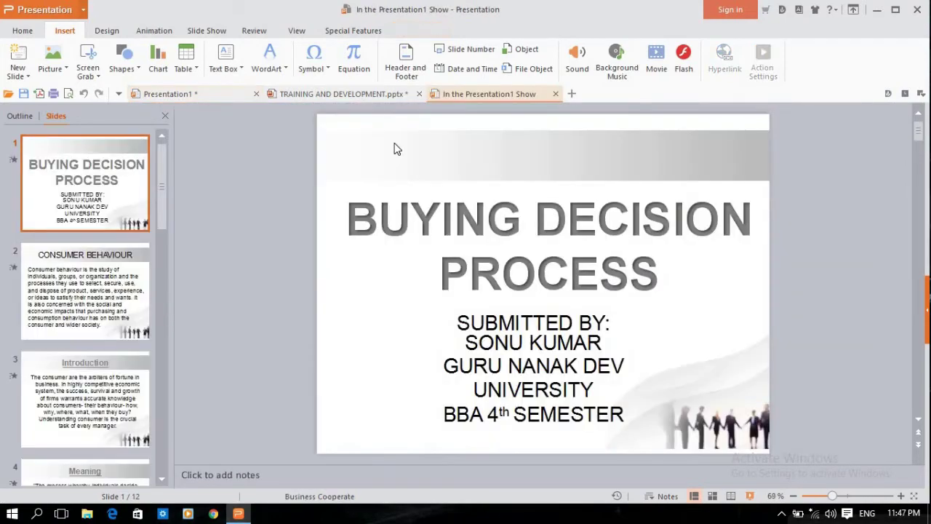
click(553, 93)
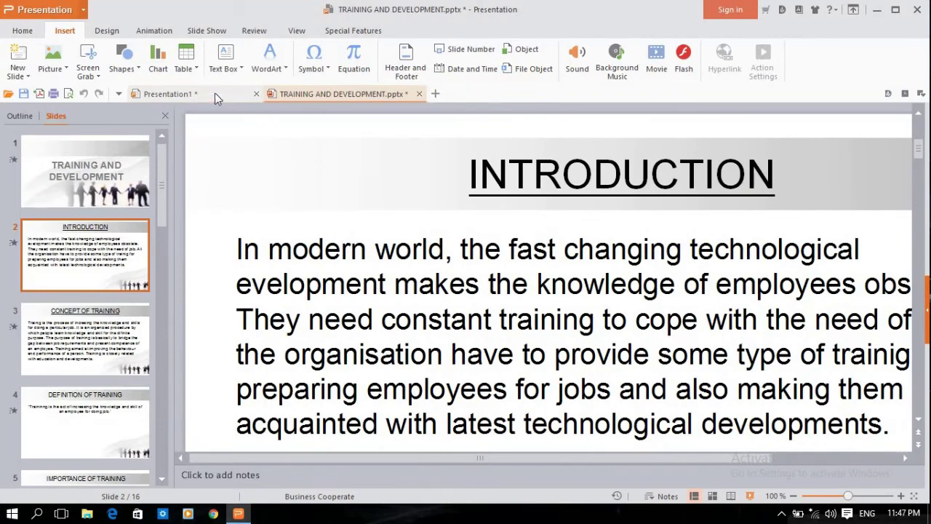
click(219, 94)
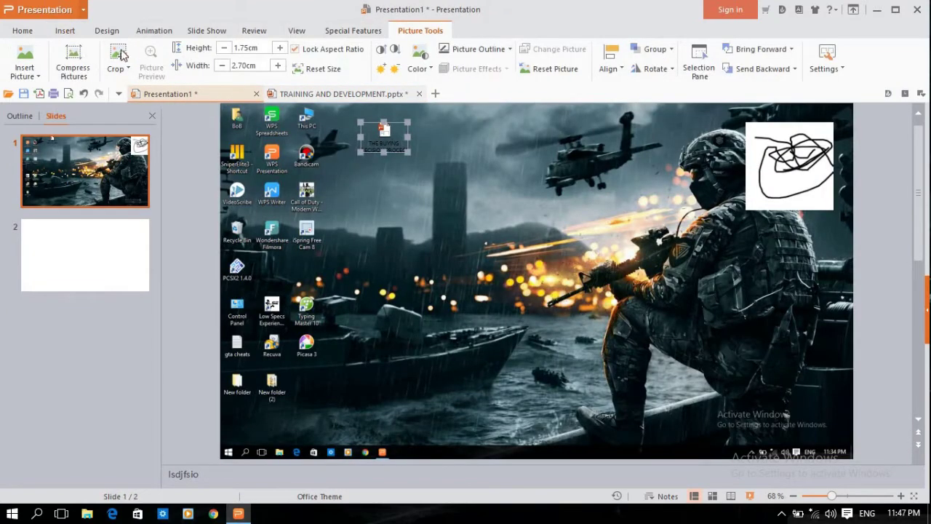
click(65, 30)
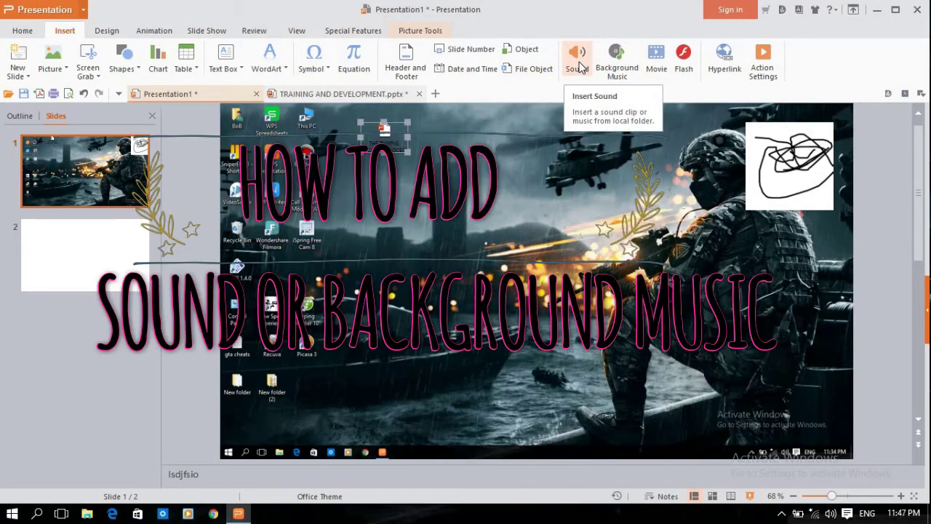
- Add '01 Sanam Re (Title Song)' from F:\Adio\new mp3 songs to slide 1, starting automatically
click(580, 66)
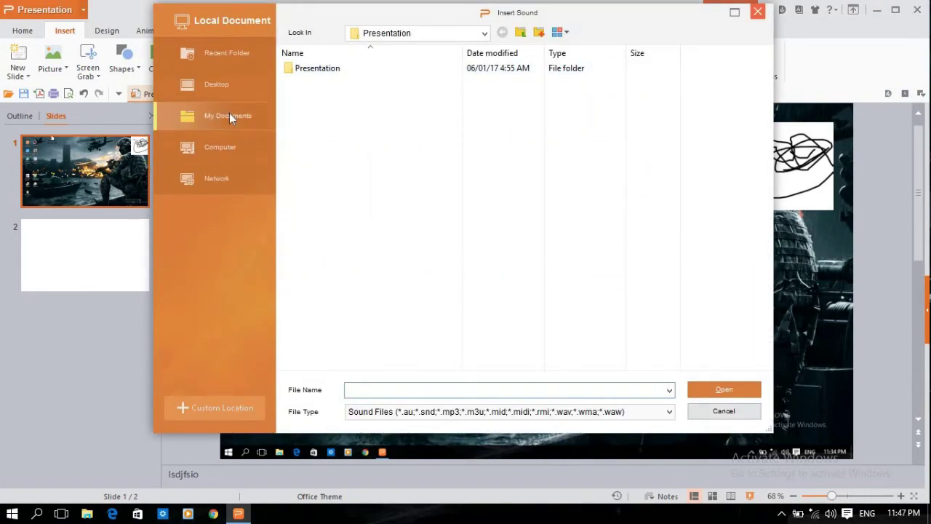
click(237, 146)
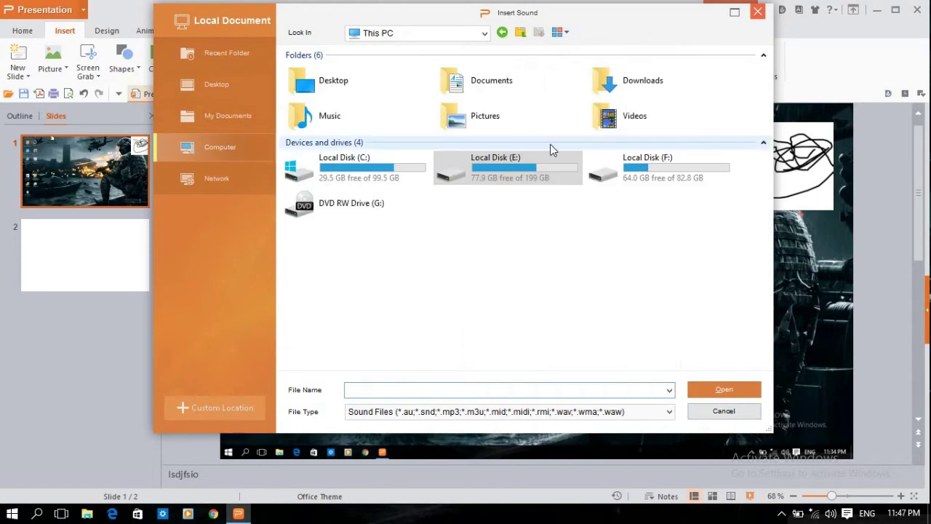
double_click(657, 177)
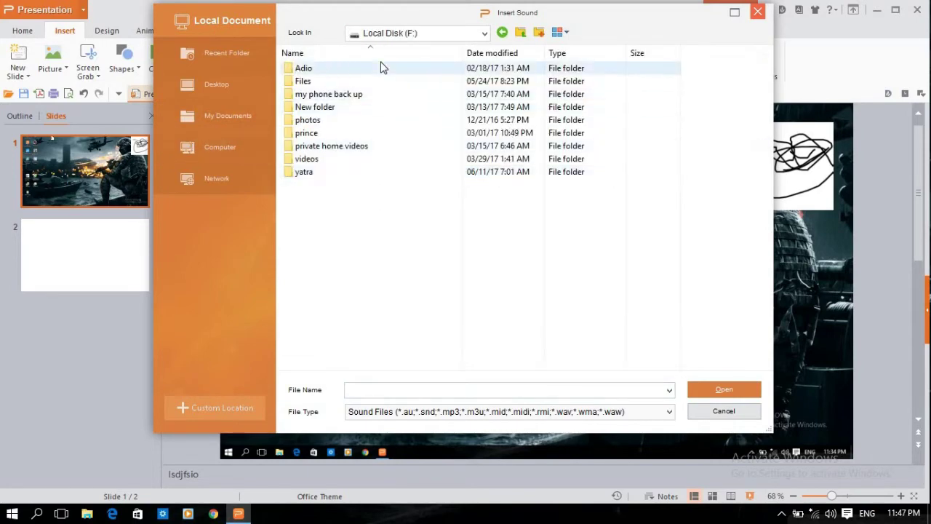
double_click(380, 67)
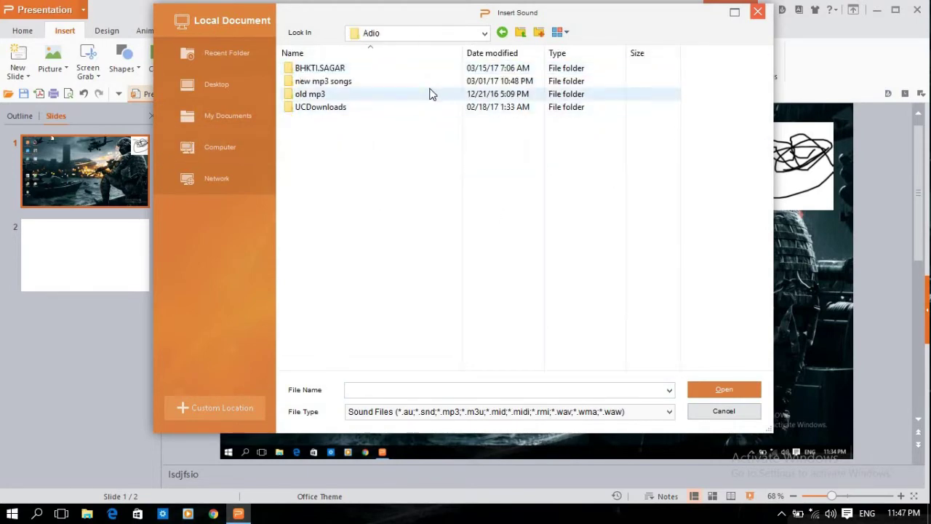
double_click(431, 82)
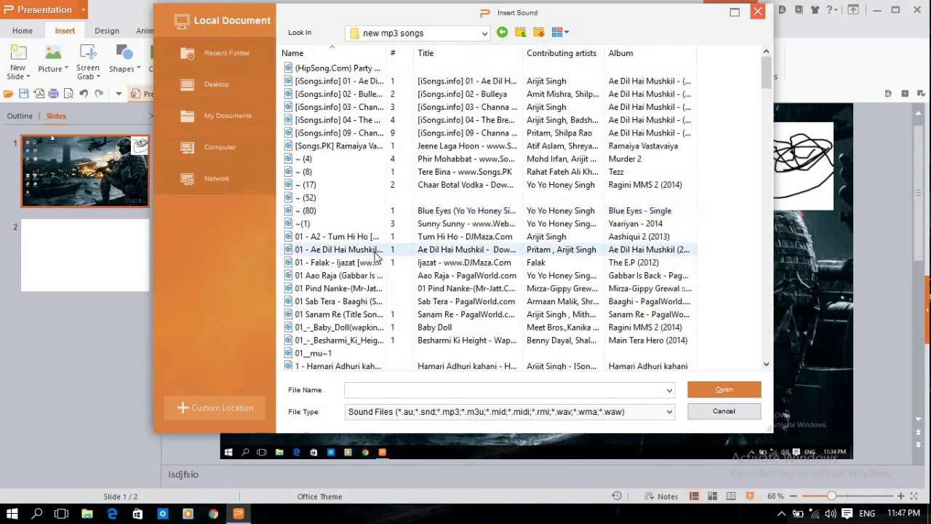
click(338, 314)
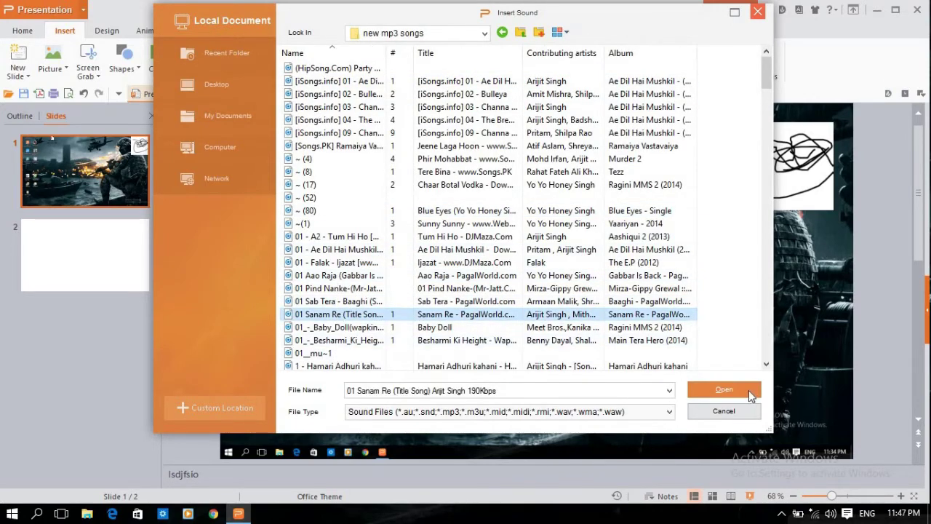
click(748, 390)
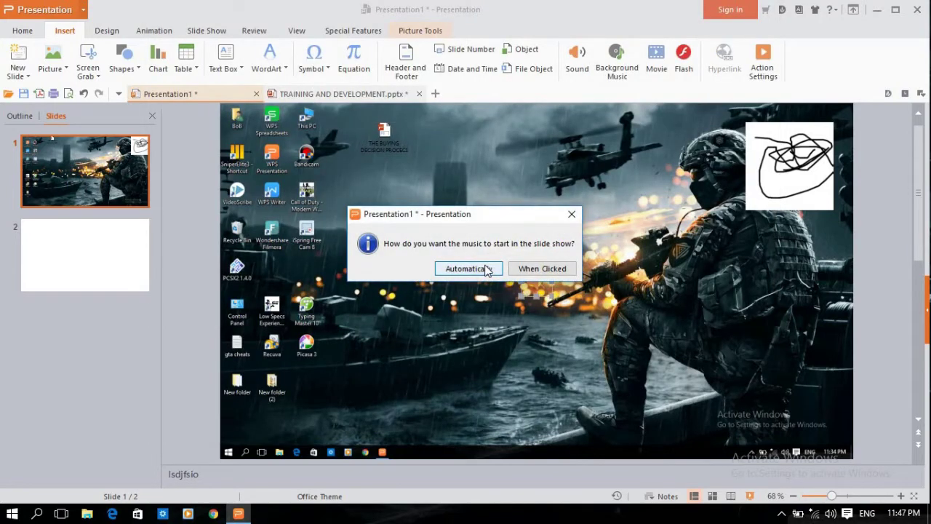
click(469, 269)
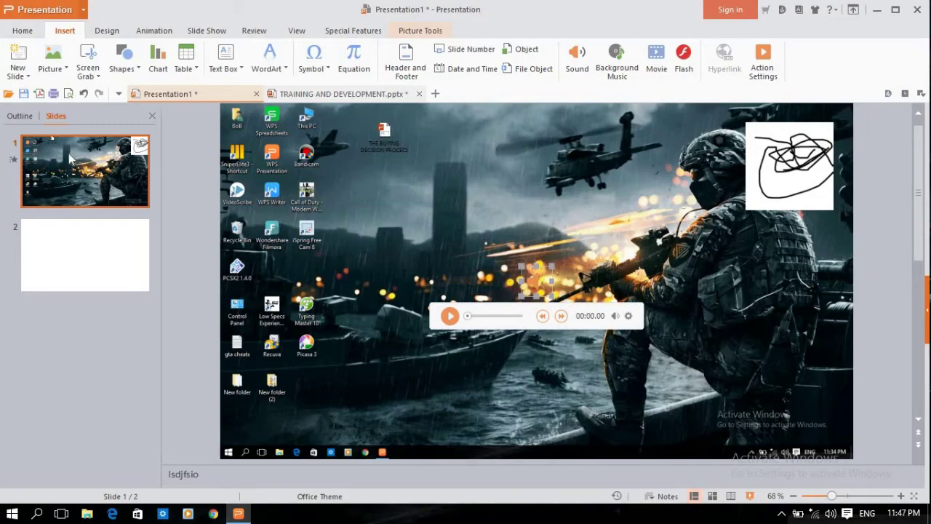
key(F5)
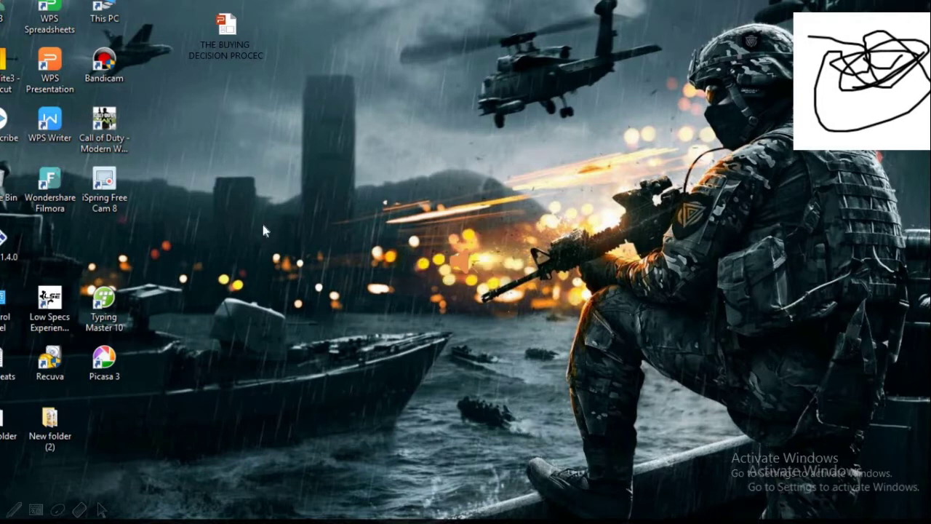
mouse_move(457, 277)
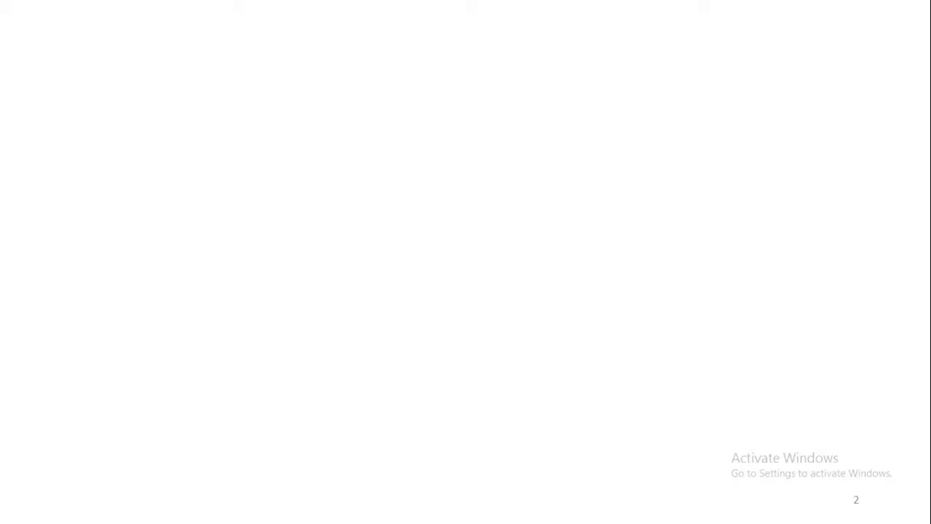
key(Right)
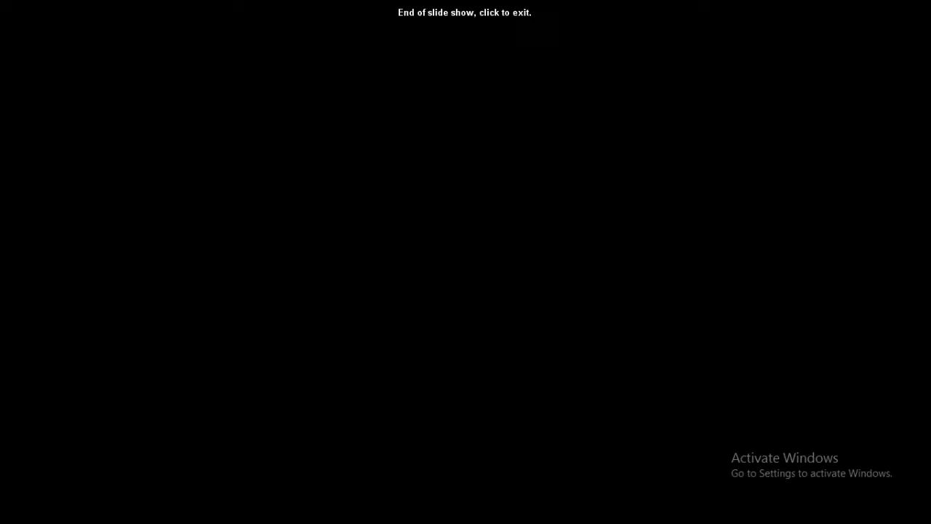
key(Right)
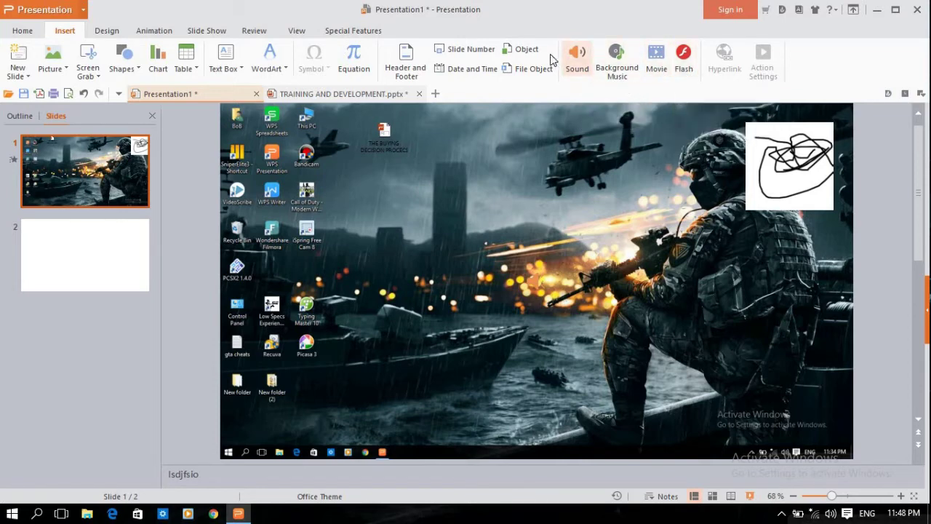
- Apply the Art_mountaineering design, blue background with cyclist graphic, to slide 2
click(106, 32)
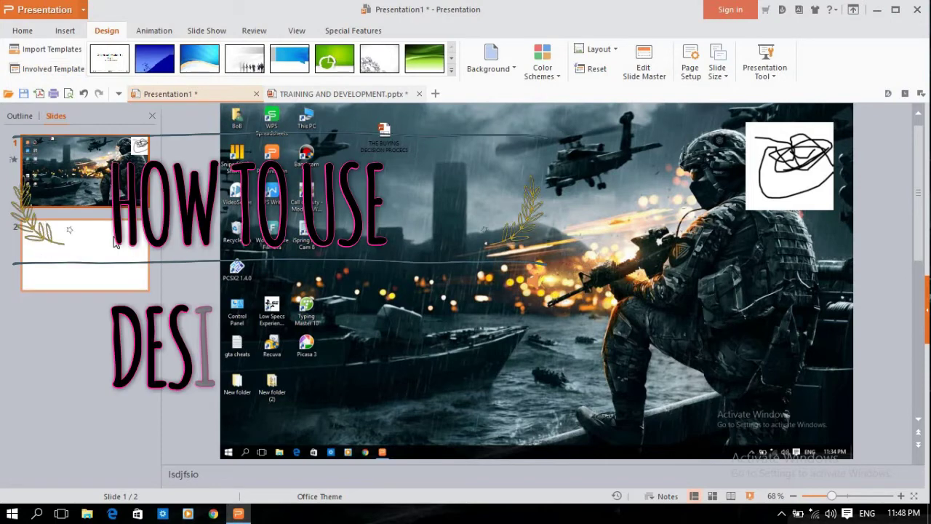
click(85, 255)
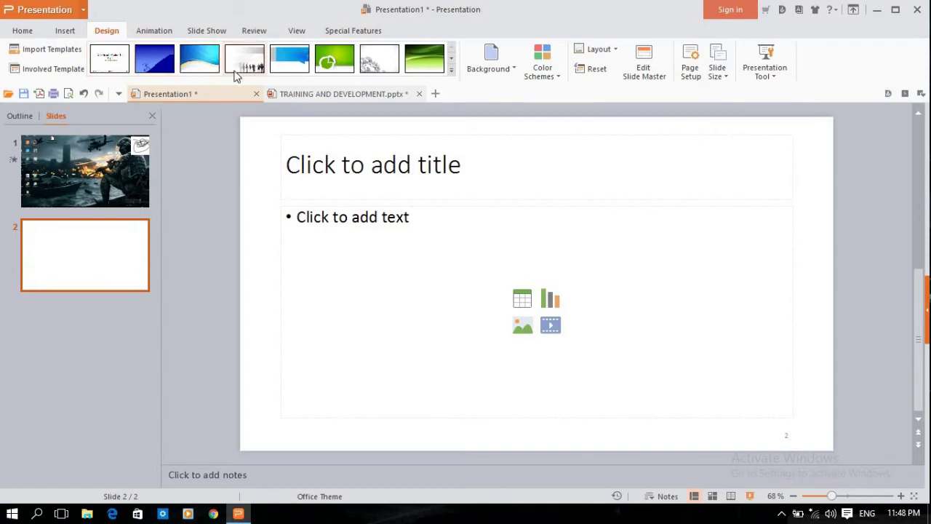
click(168, 63)
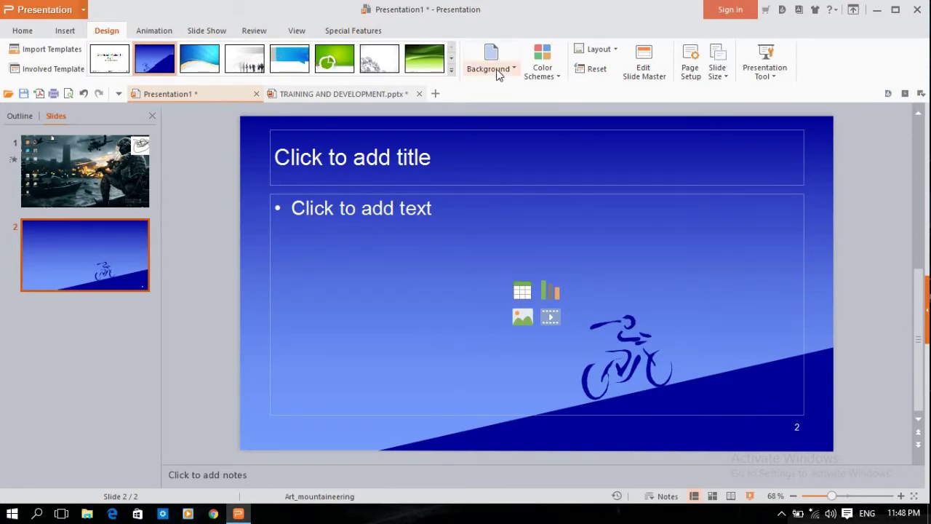
- Browse the next row and the expanded list of designs, then close the gallery
click(452, 59)
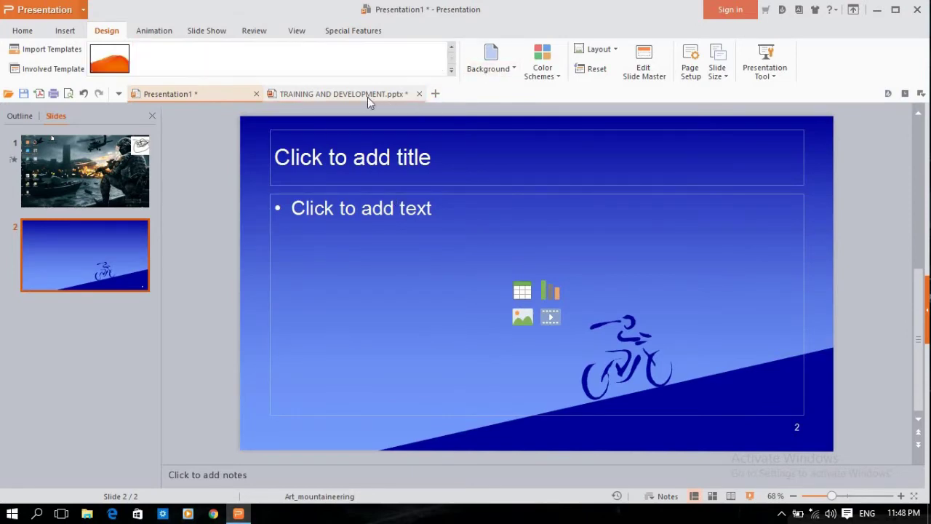
click(451, 74)
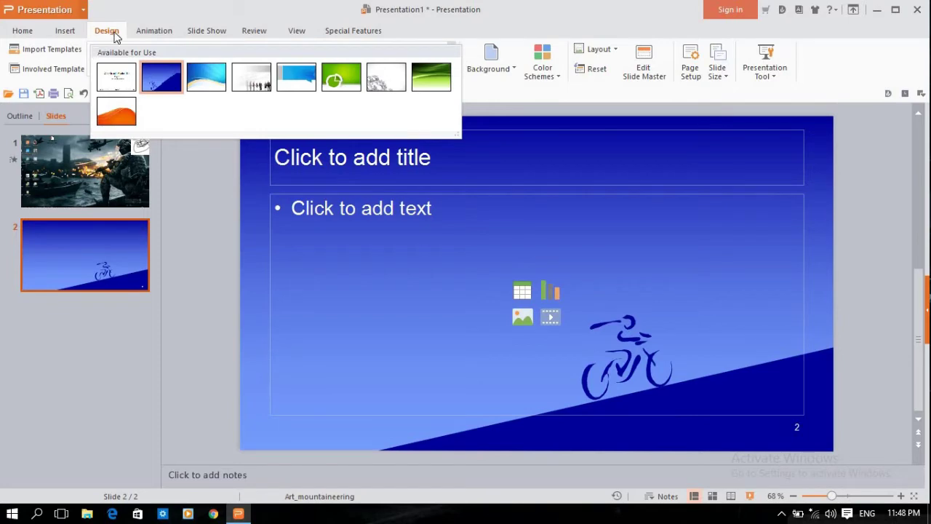
click(66, 32)
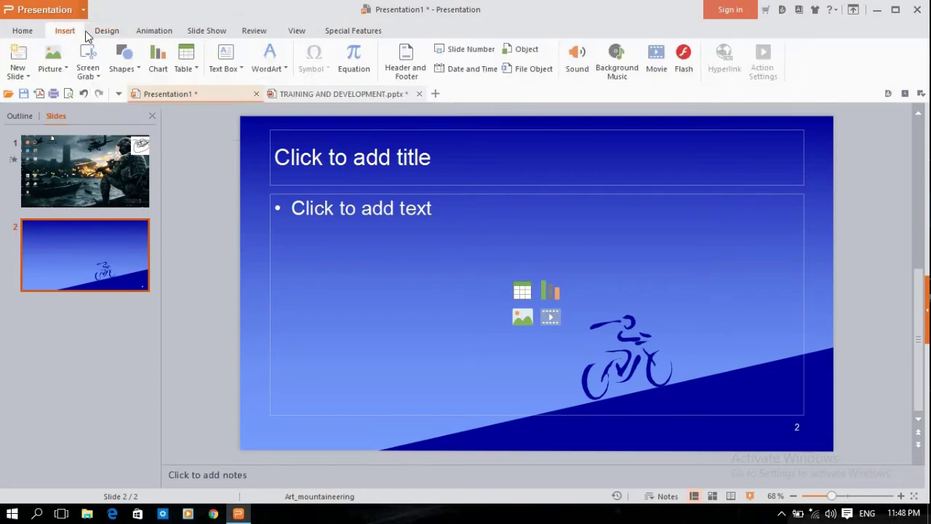
click(103, 32)
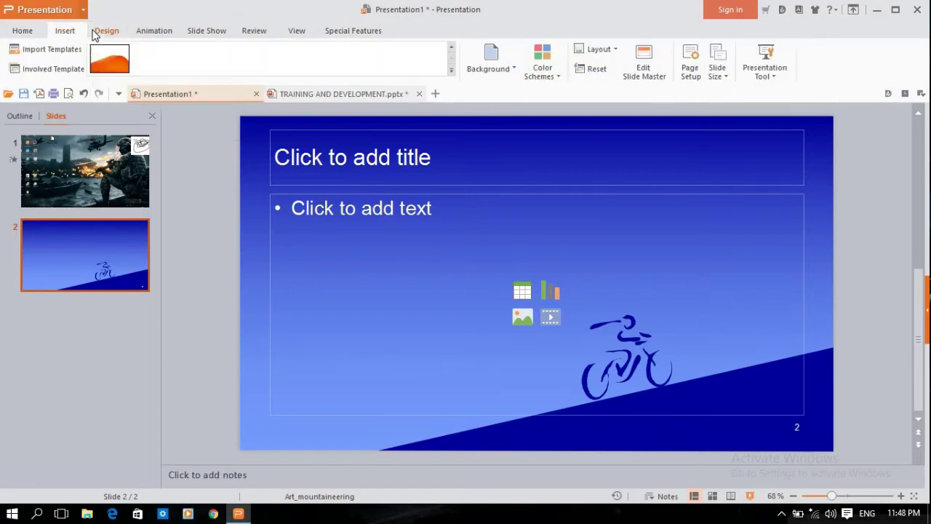
- Give slide 2's background a solid light blue fill, then a blue gradient, then a brown leather texture
click(516, 71)
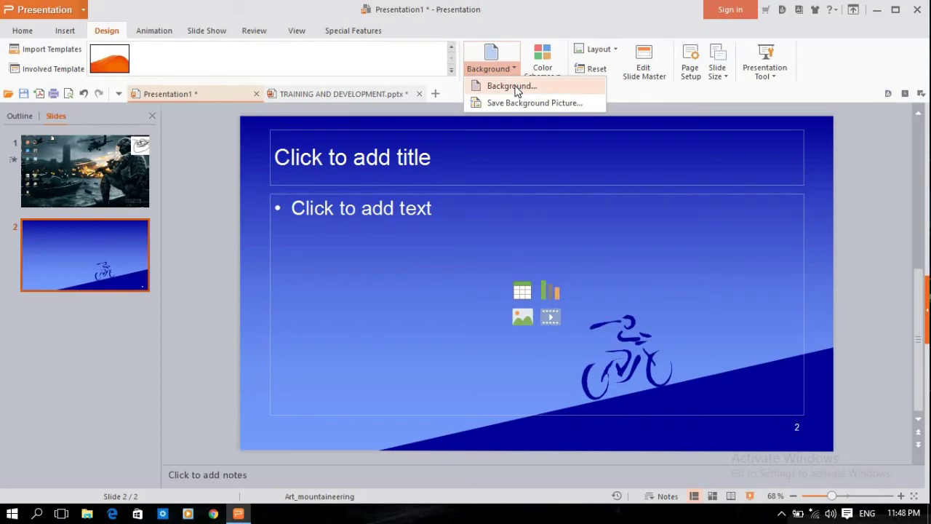
click(512, 85)
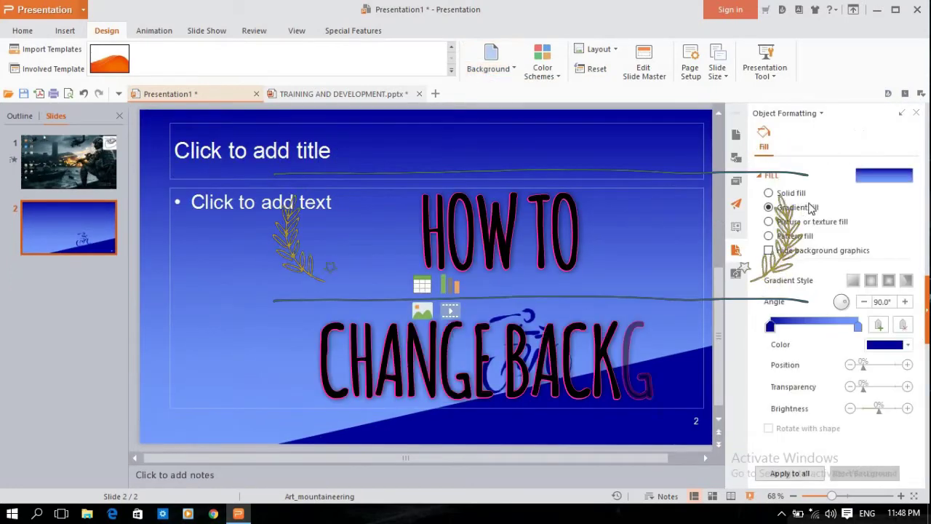
click(905, 176)
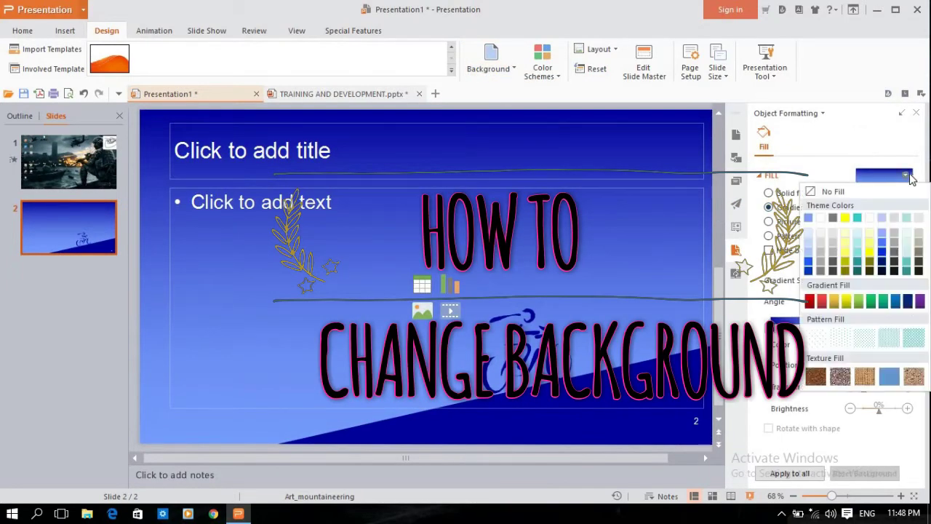
click(809, 240)
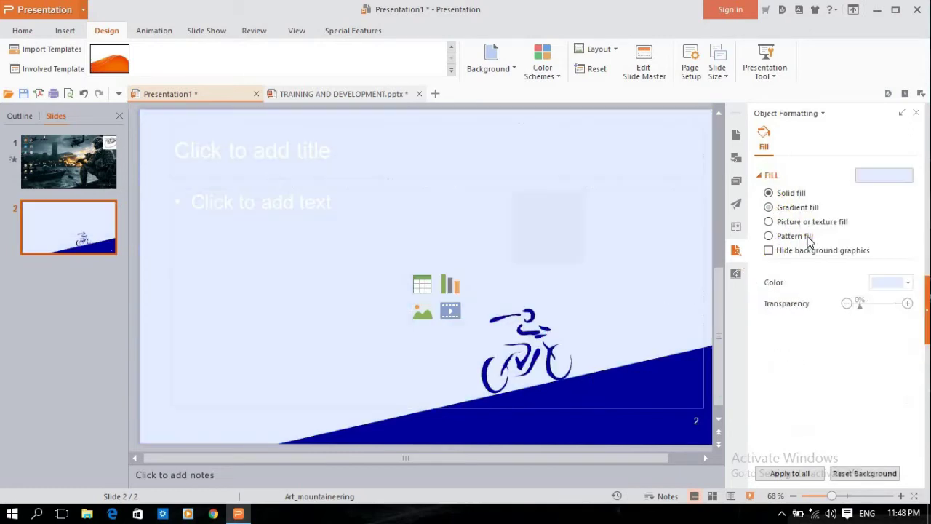
click(768, 207)
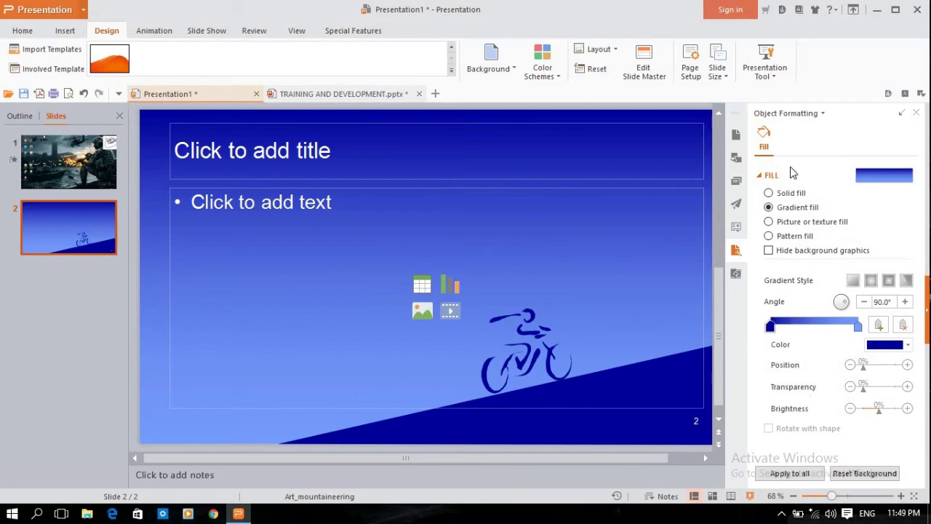
click(769, 222)
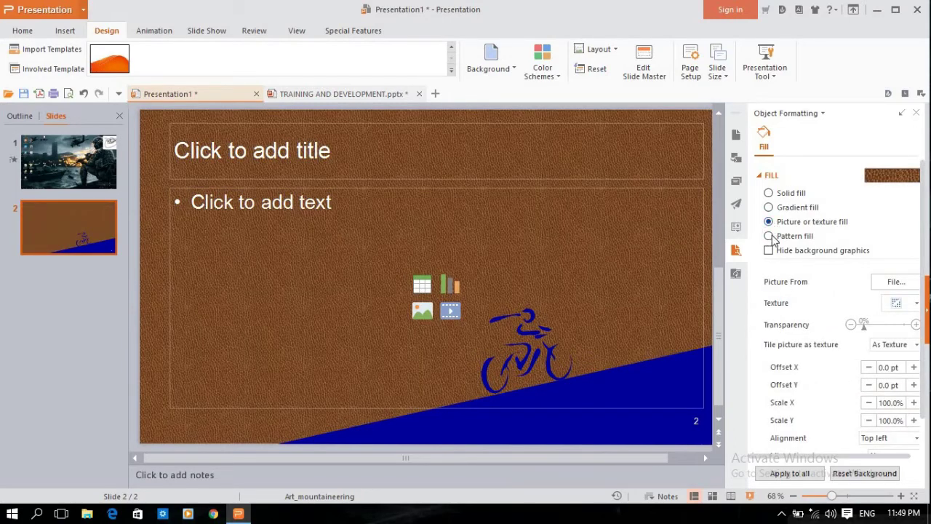
- Try a dotted blue pattern fill on slide 2, browsing the pattern and colour lists without changes
click(915, 176)
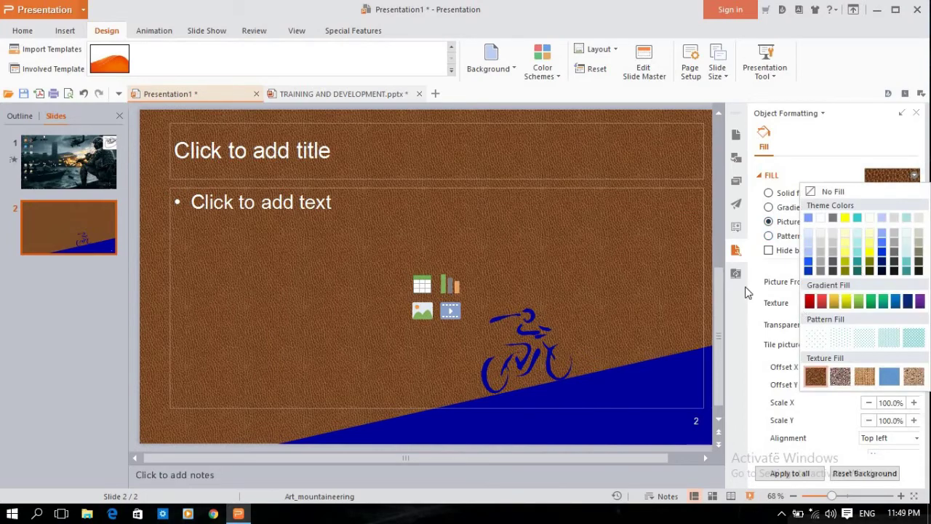
click(712, 237)
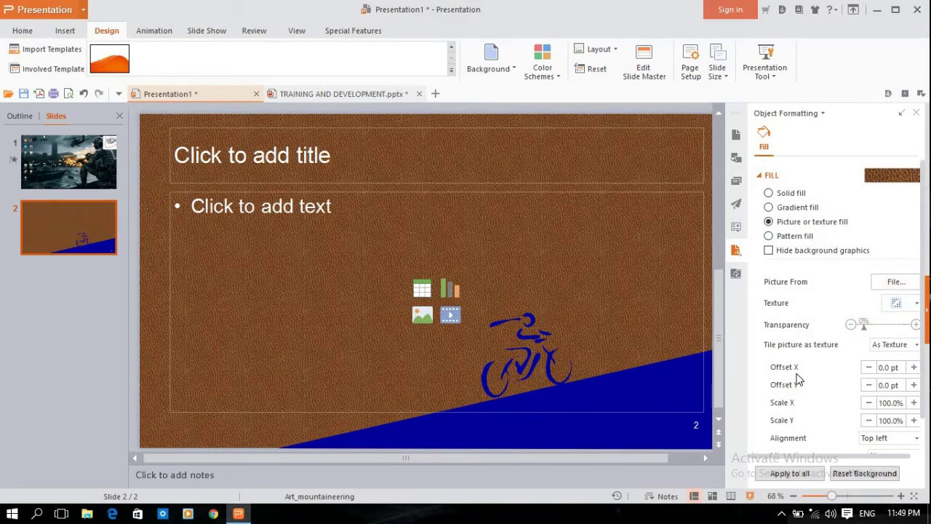
click(769, 236)
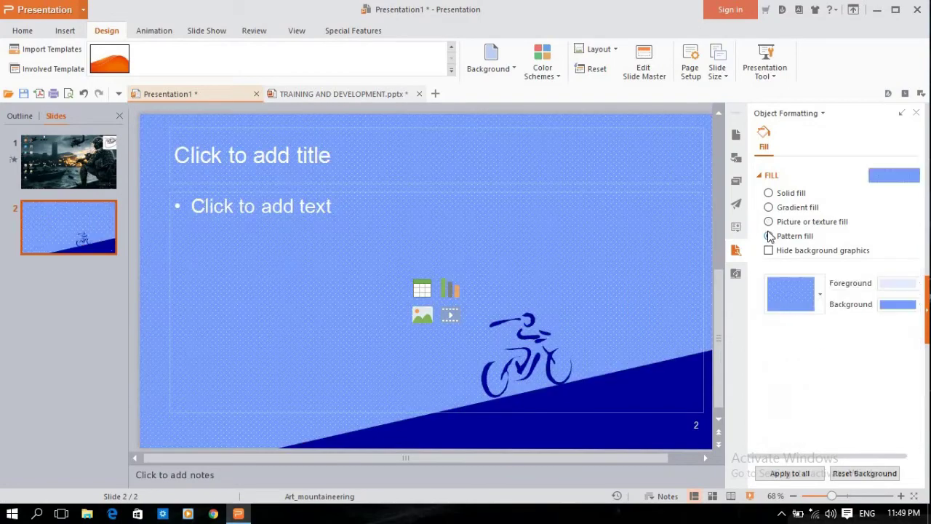
click(821, 292)
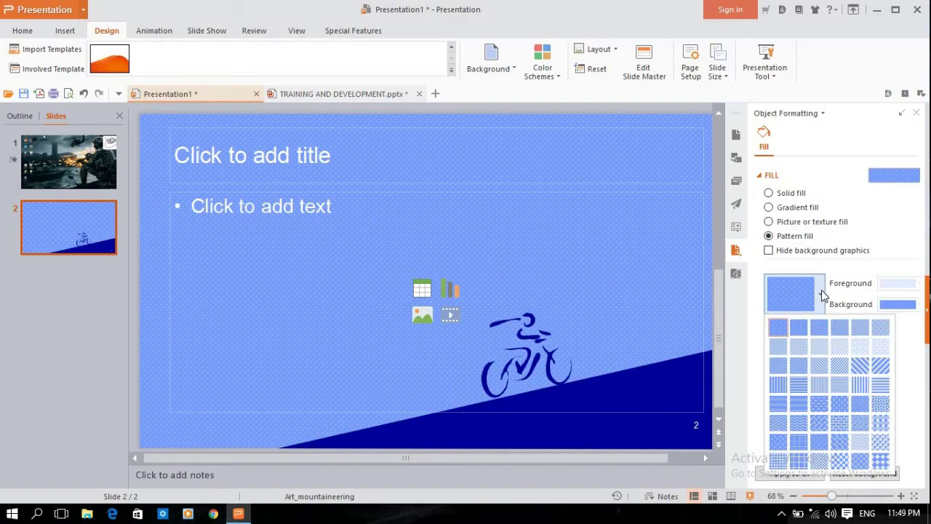
click(916, 319)
click(918, 305)
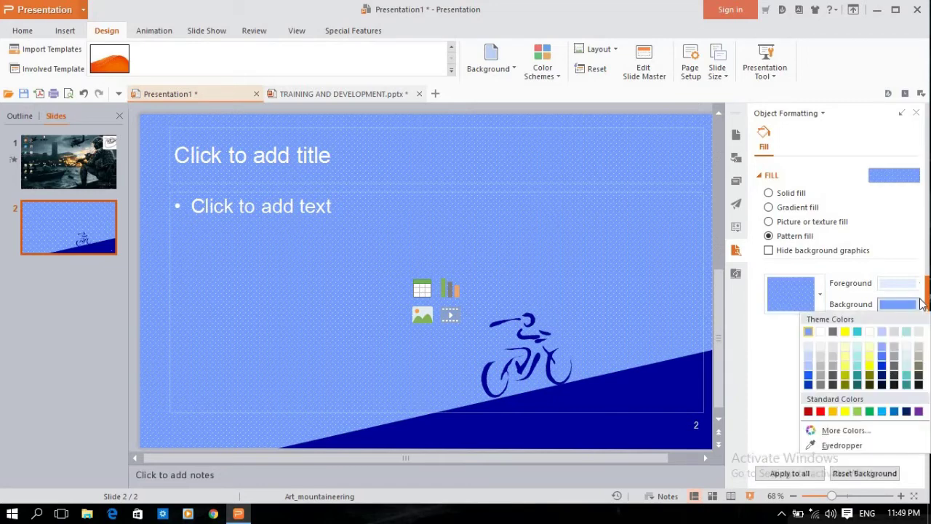
click(894, 232)
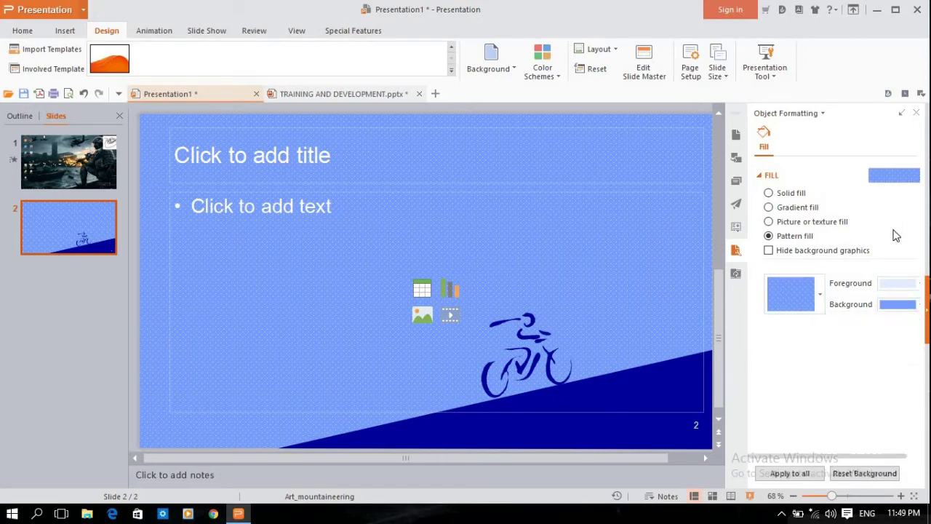
click(918, 286)
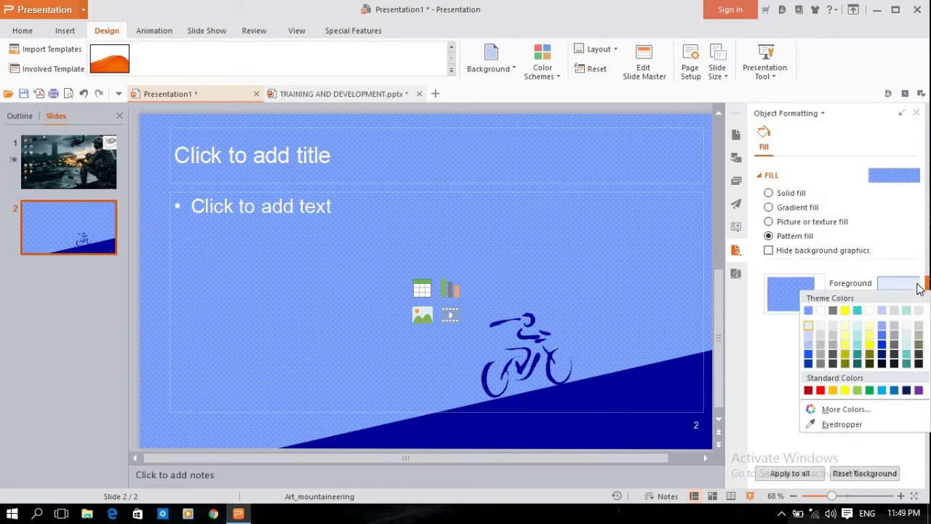
click(877, 251)
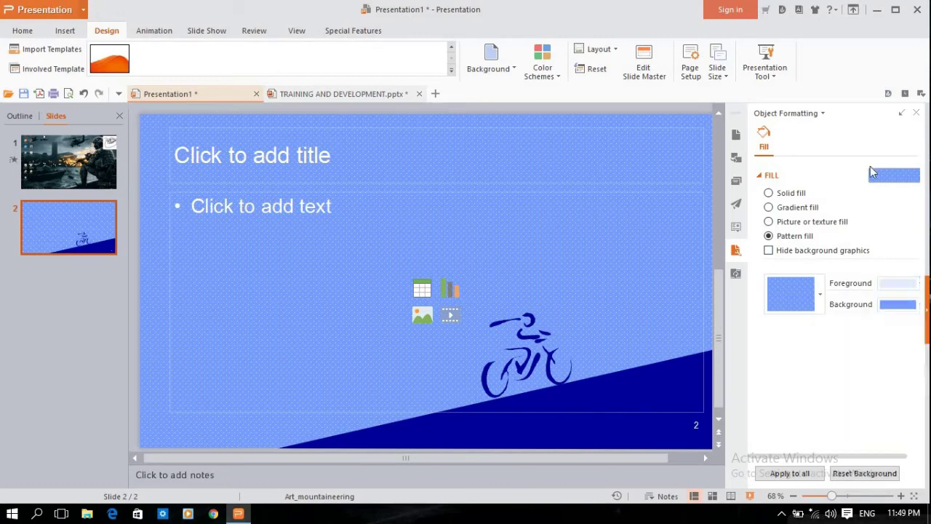
- Hide and restore the cyclist graphics, then give slide 2 a plain solid pale blue fill
click(769, 250)
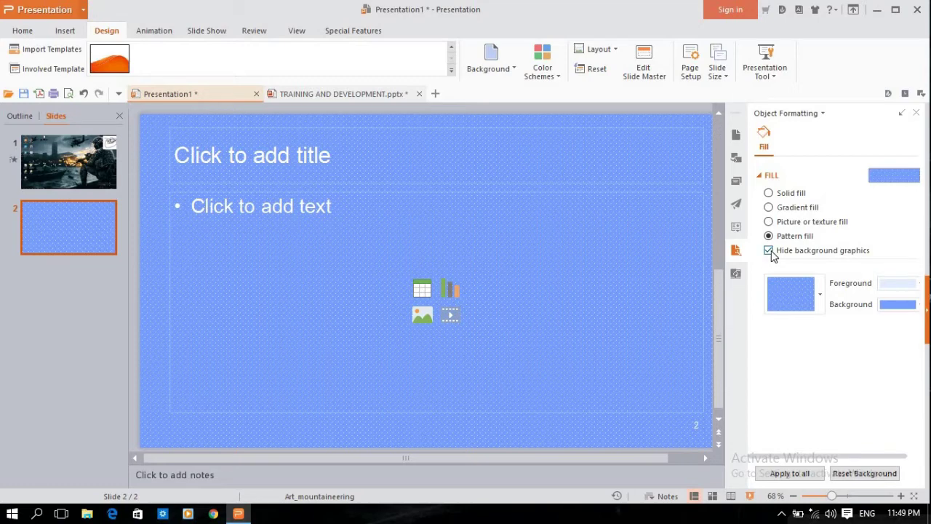
click(769, 250)
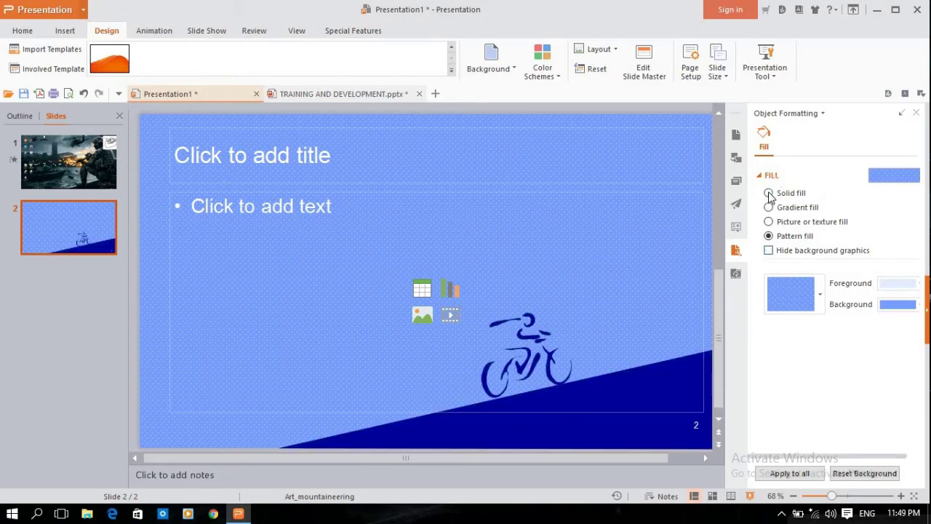
click(768, 193)
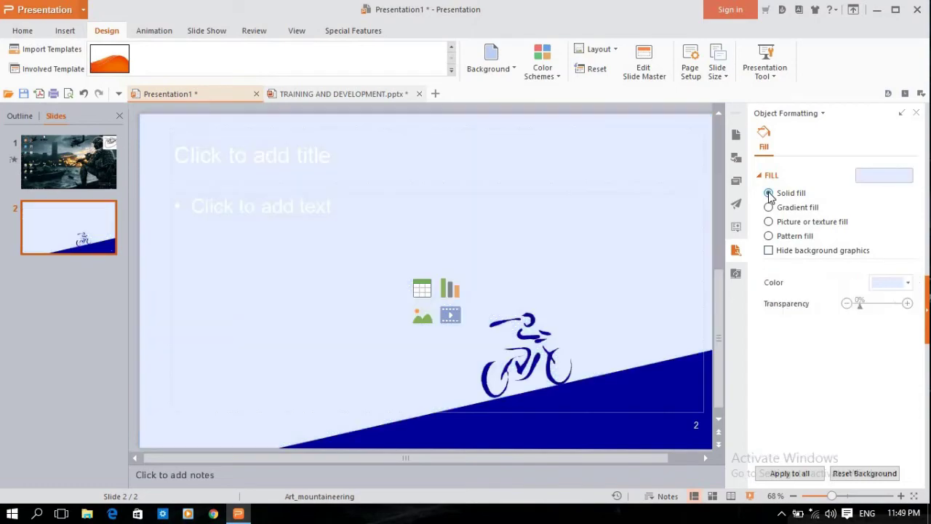
click(916, 114)
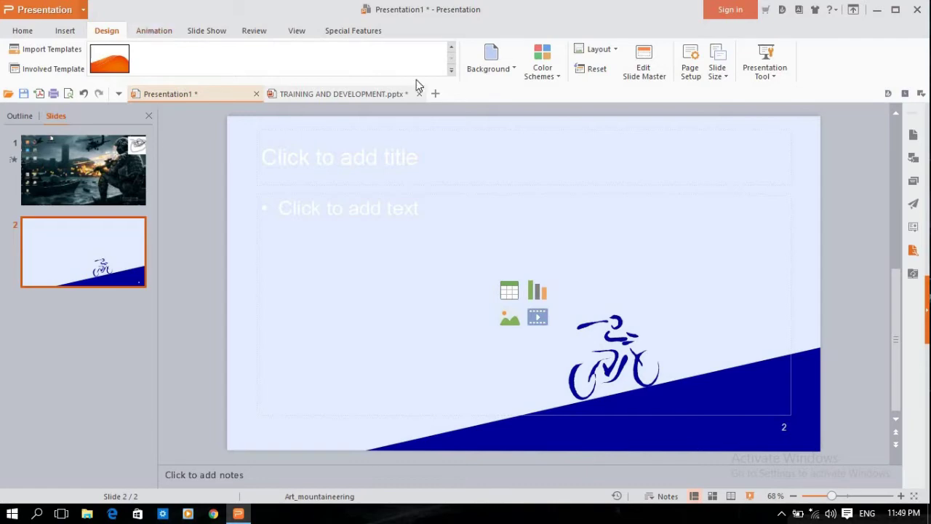
- Try the Dragon and Fan colour schemes, then settle on the Paper colour scheme
click(555, 77)
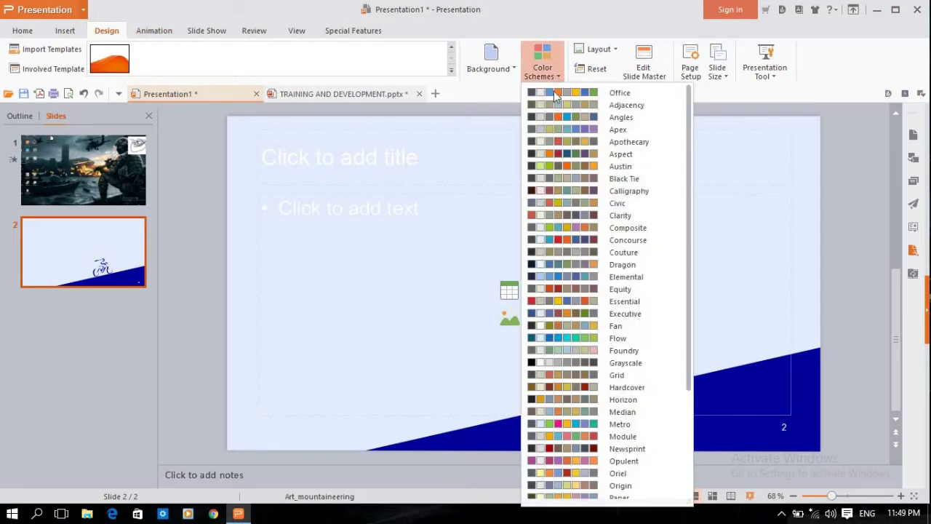
click(579, 266)
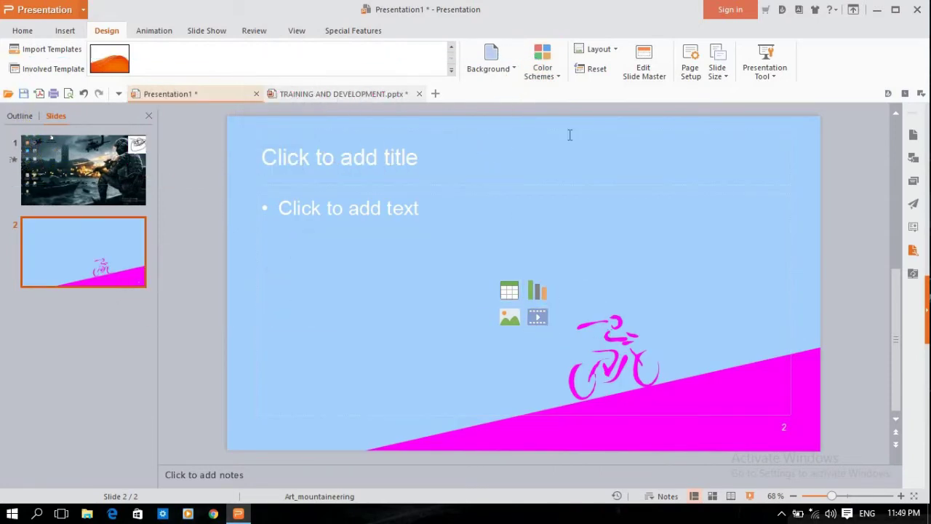
click(557, 77)
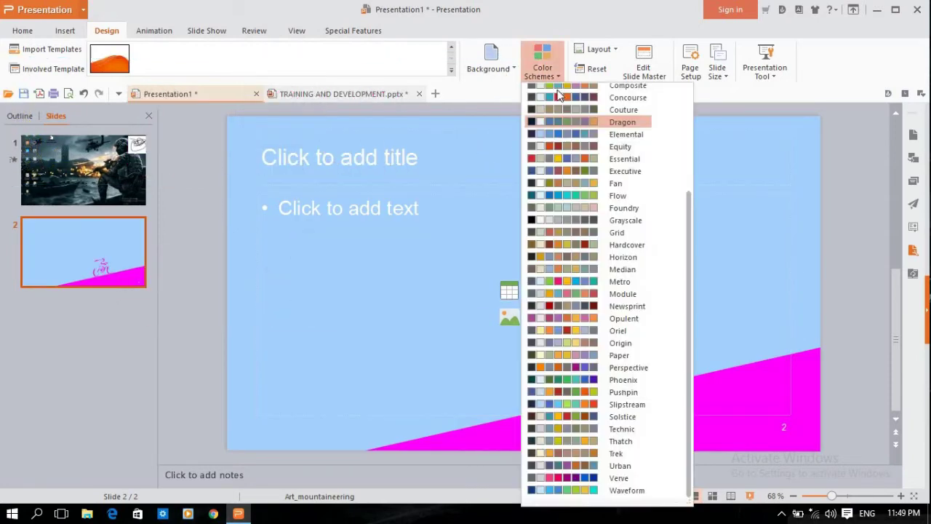
click(568, 186)
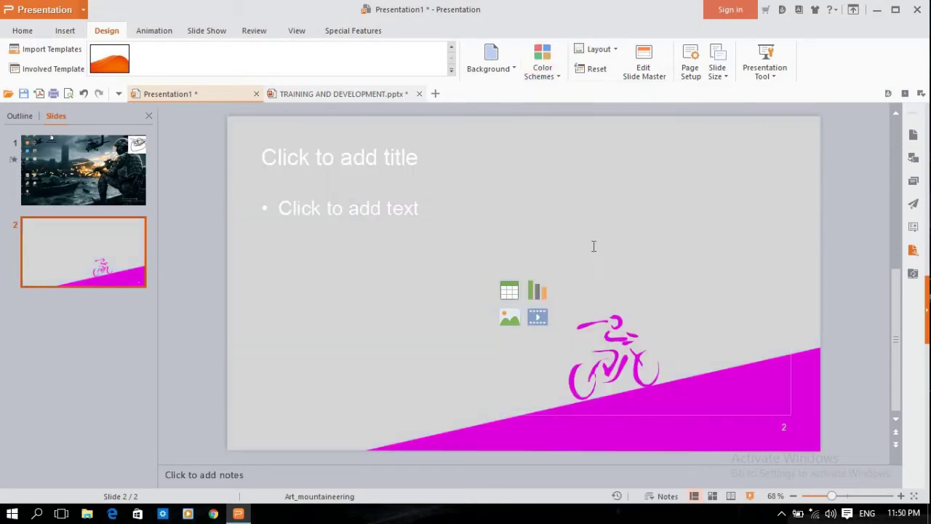
click(550, 58)
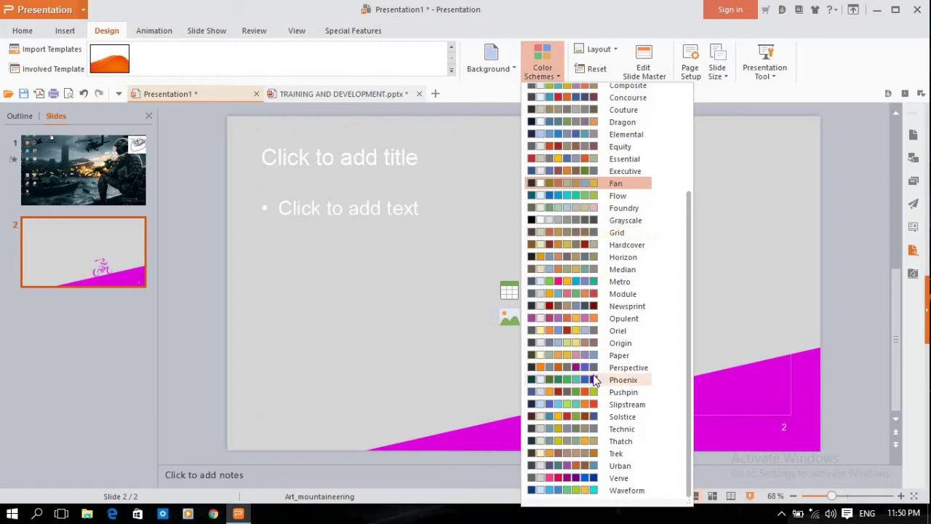
click(617, 355)
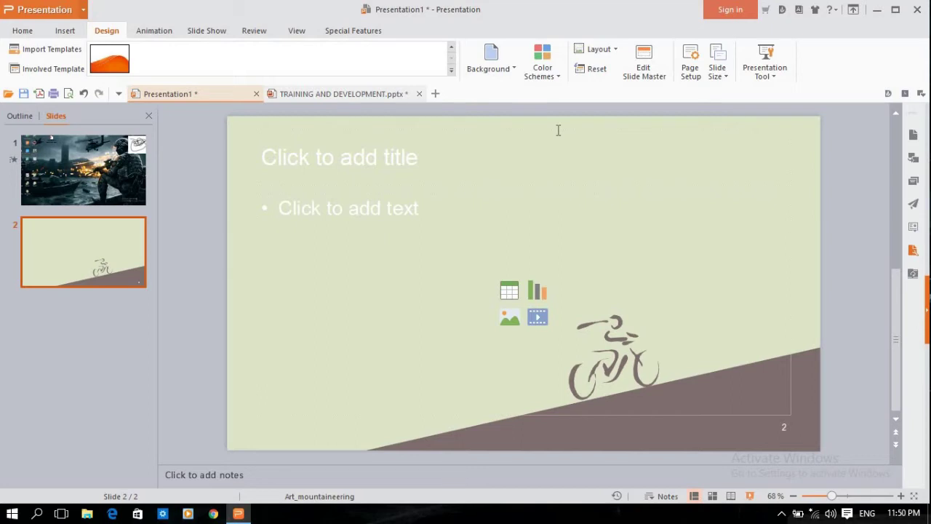
click(562, 68)
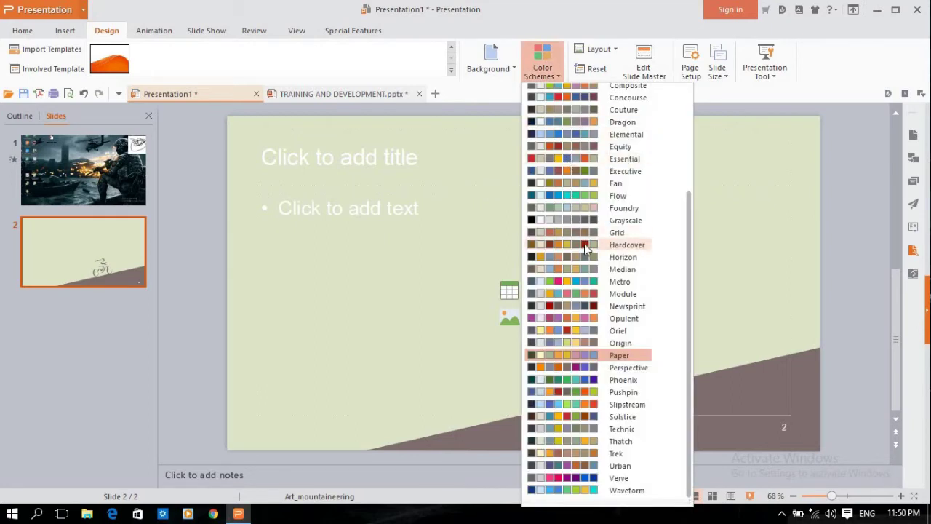
click(732, 223)
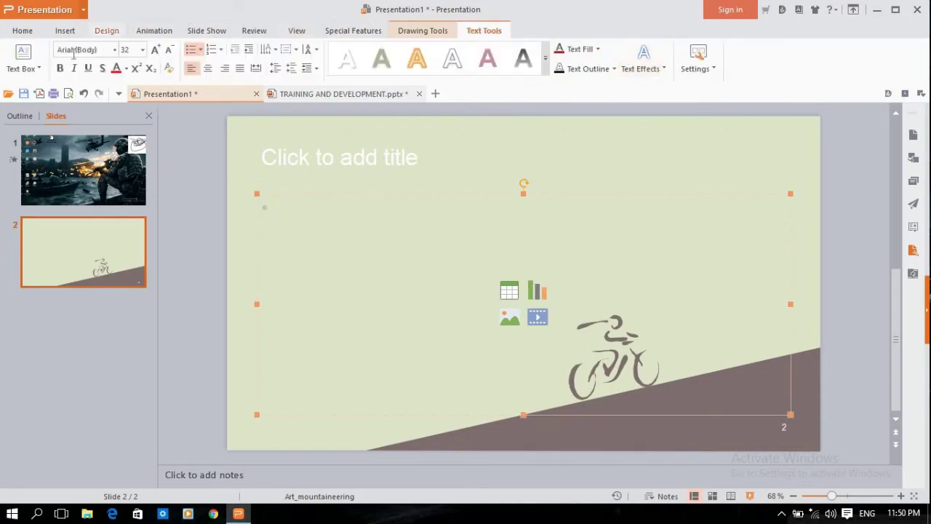
- Browse the Design tab's Layout gallery, keeping slide 2 on Title and Content
click(106, 31)
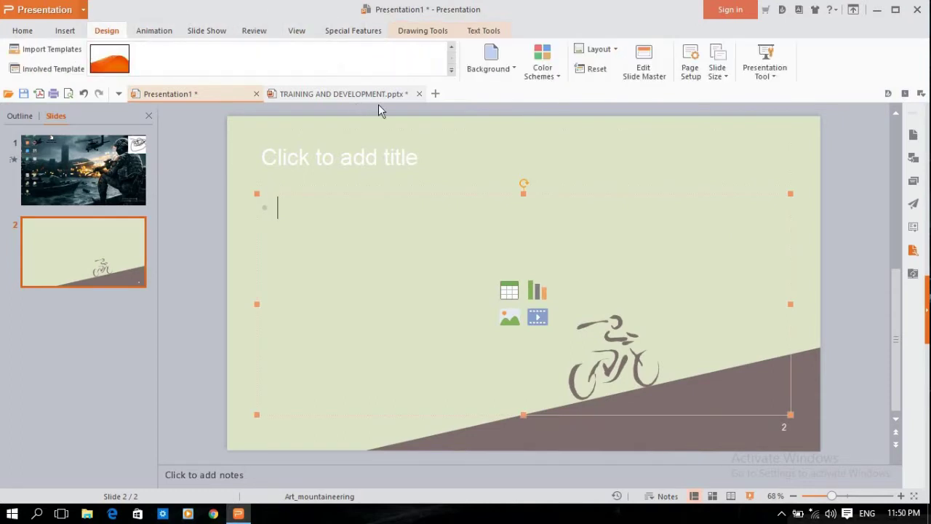
click(604, 49)
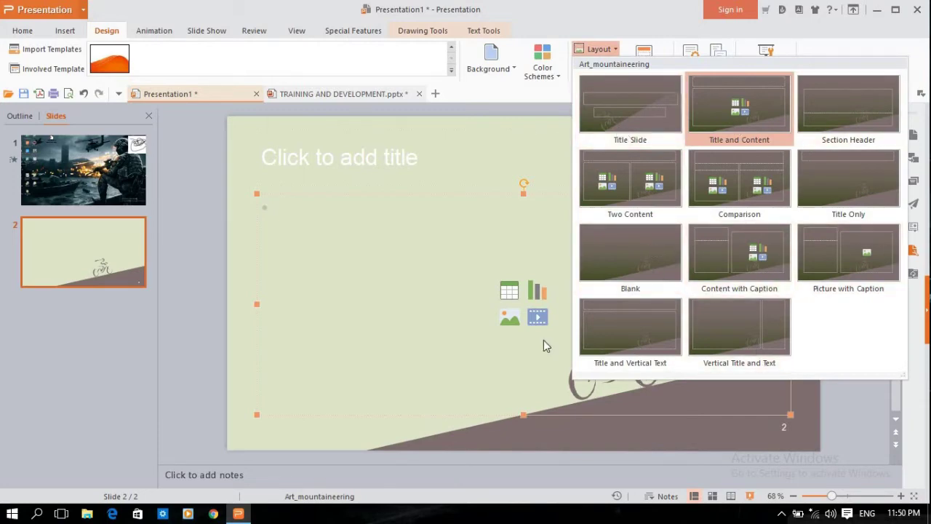
click(402, 287)
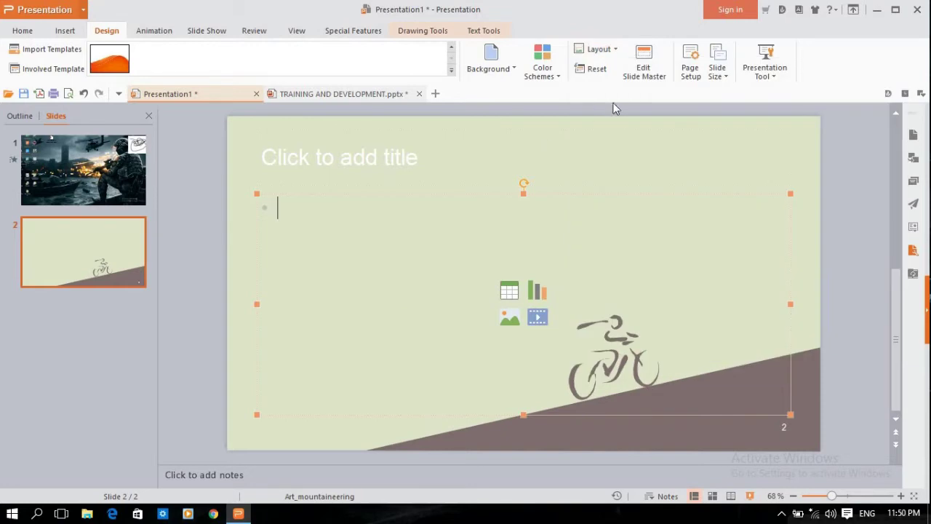
- Enter Slide Master view and browse the Title, Title and Content, Section Header, Two Content and Comparison layouts
click(657, 75)
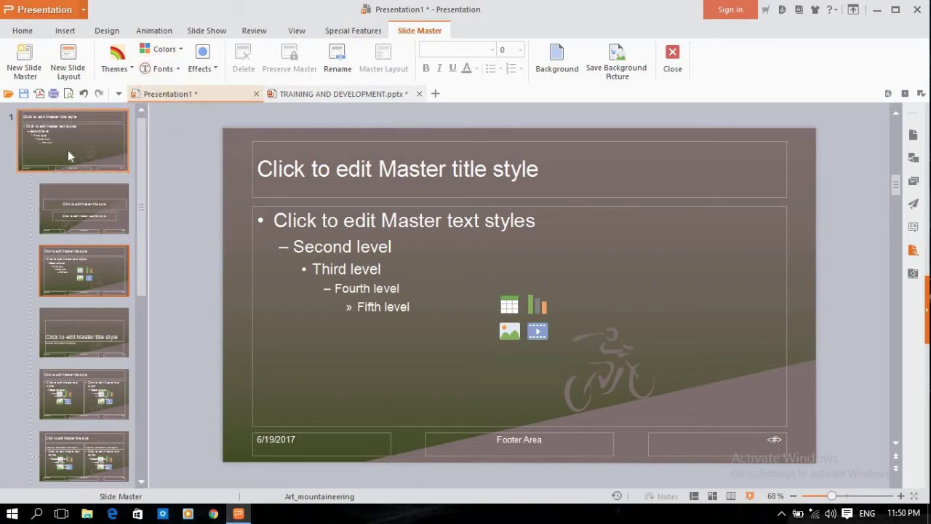
click(97, 212)
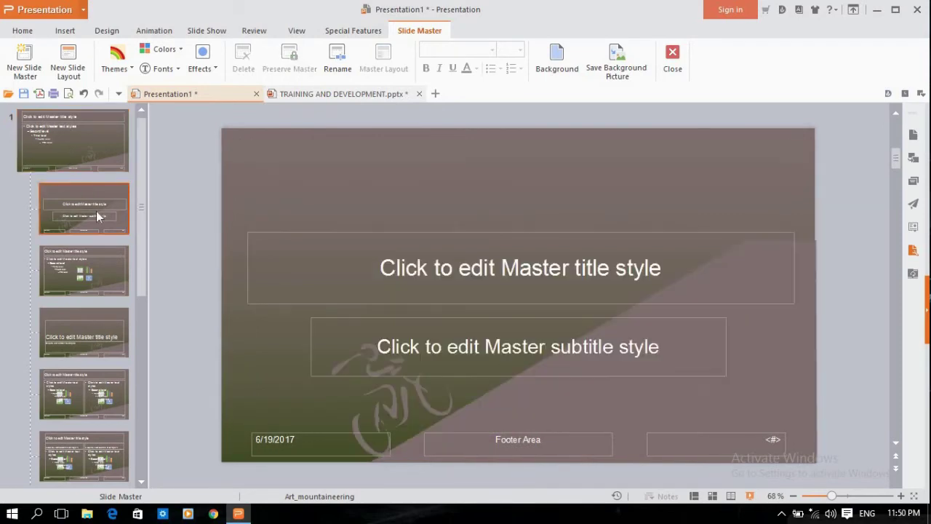
click(99, 279)
click(109, 347)
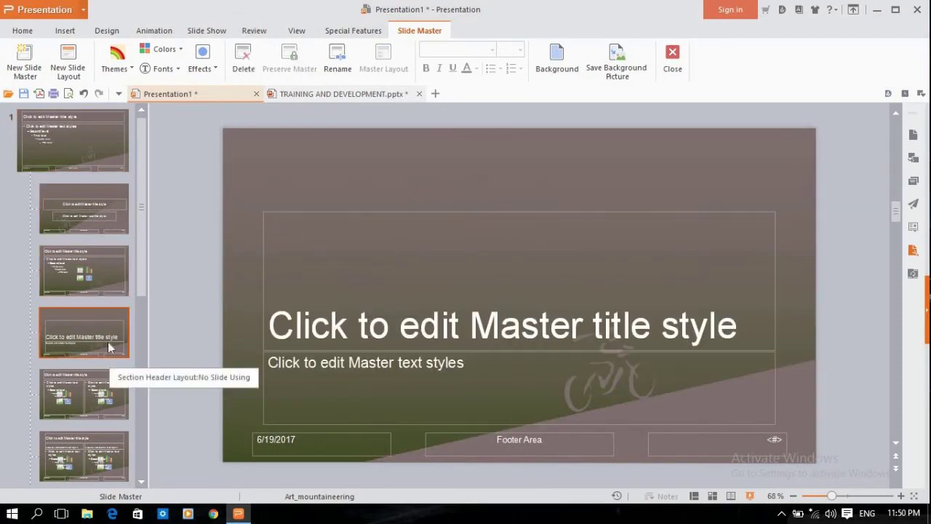
click(105, 400)
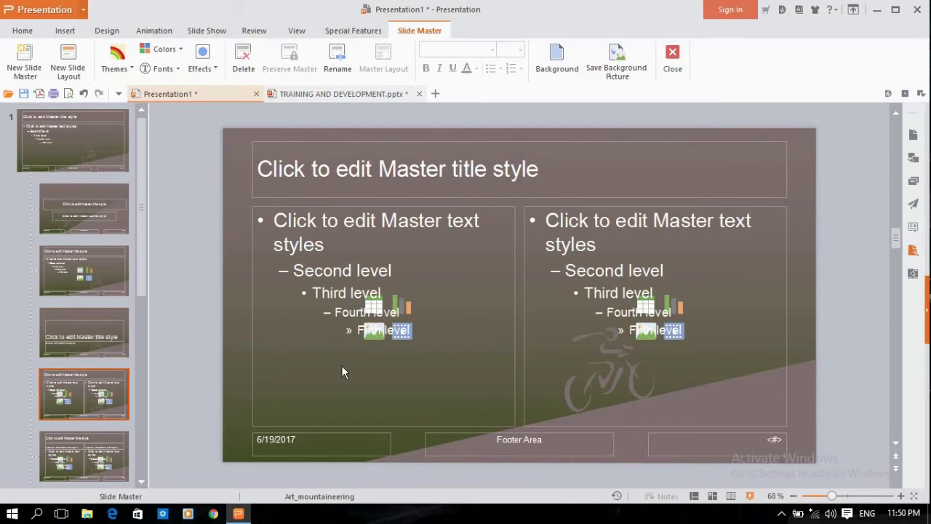
click(63, 474)
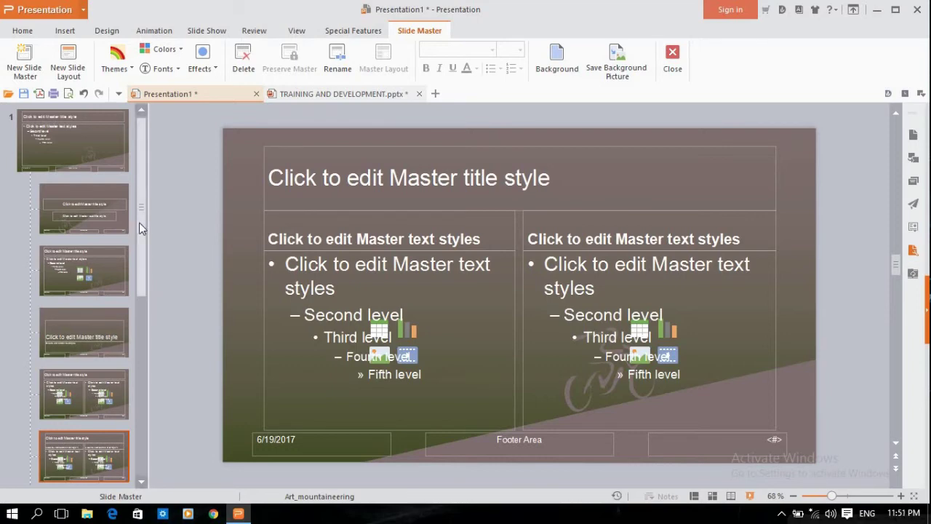
- Inspect the Comparison layout's title and two content placeholders, then select the main master slide
scroll(144, 237, down, 2)
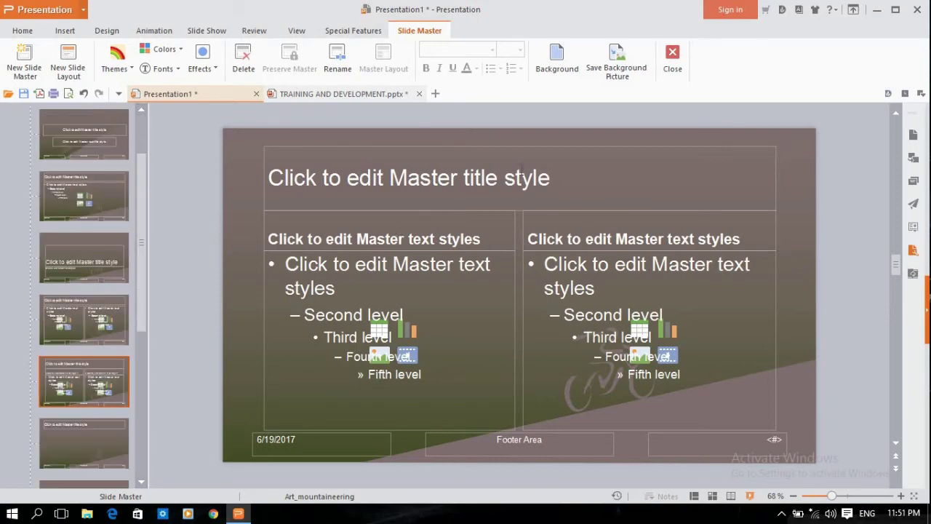
click(521, 169)
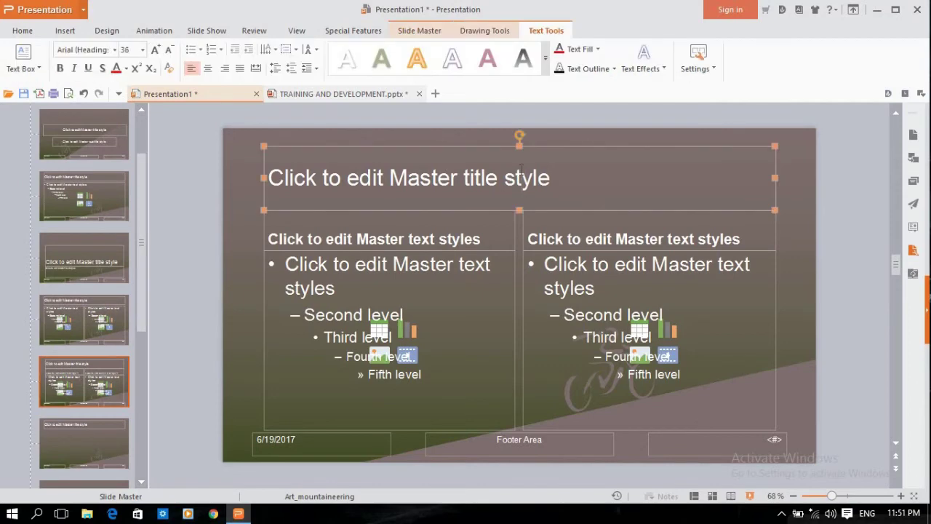
click(337, 292)
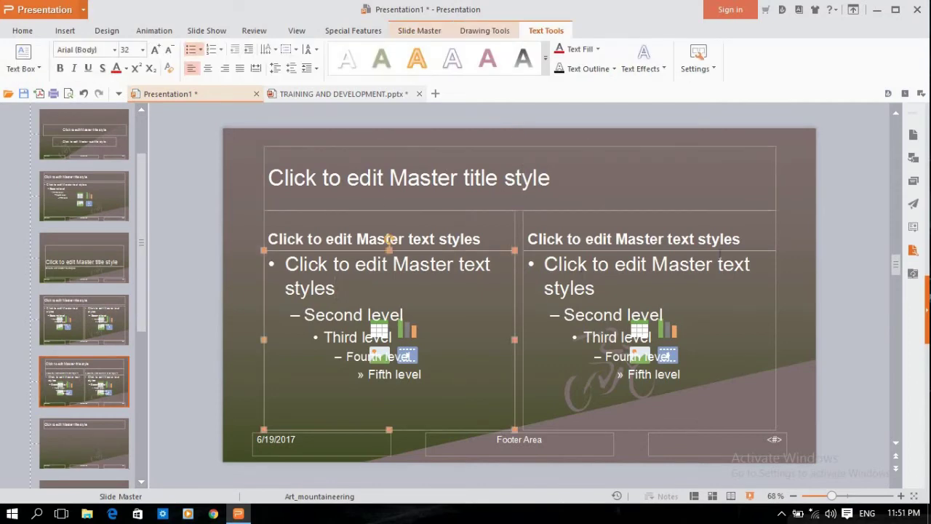
click(719, 252)
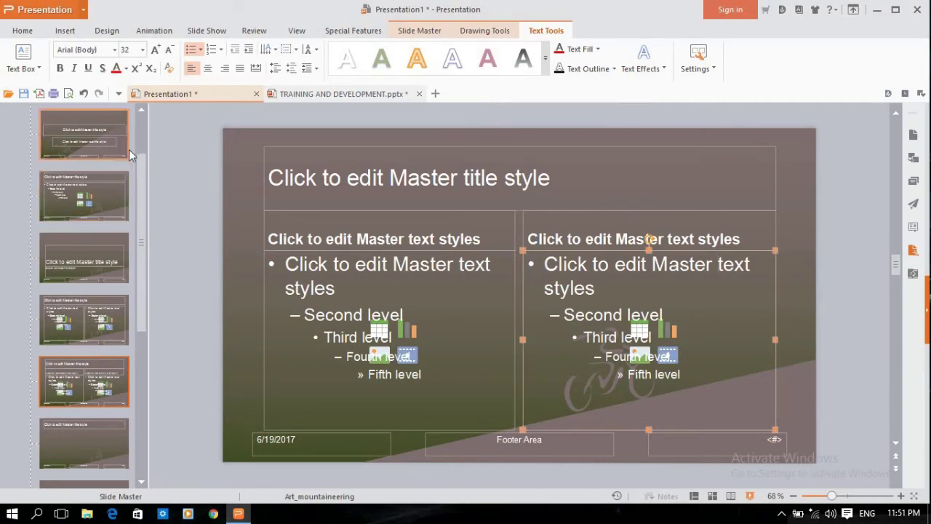
drag(143, 179, 145, 108)
click(47, 142)
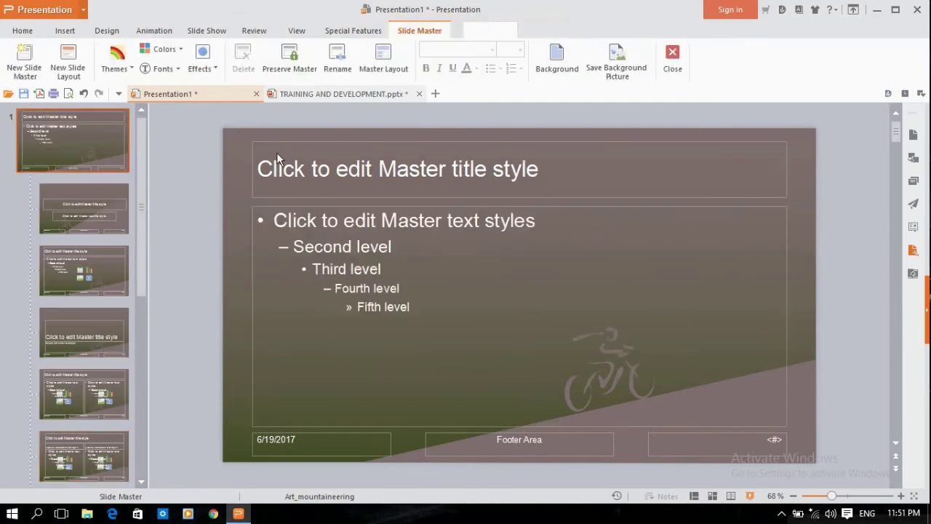
- Close Slide Master, confirm A4 paper in Page Setup, and bring up the Slide Size choices
click(673, 55)
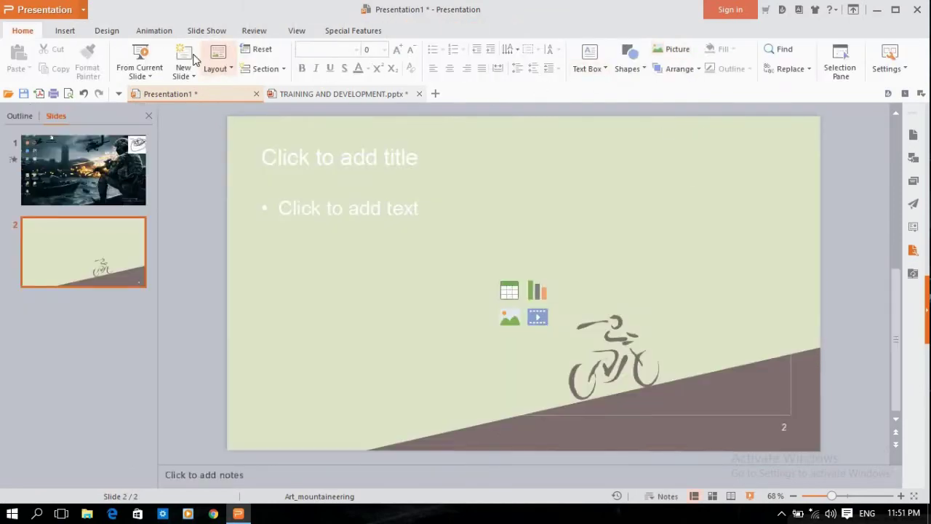
click(112, 31)
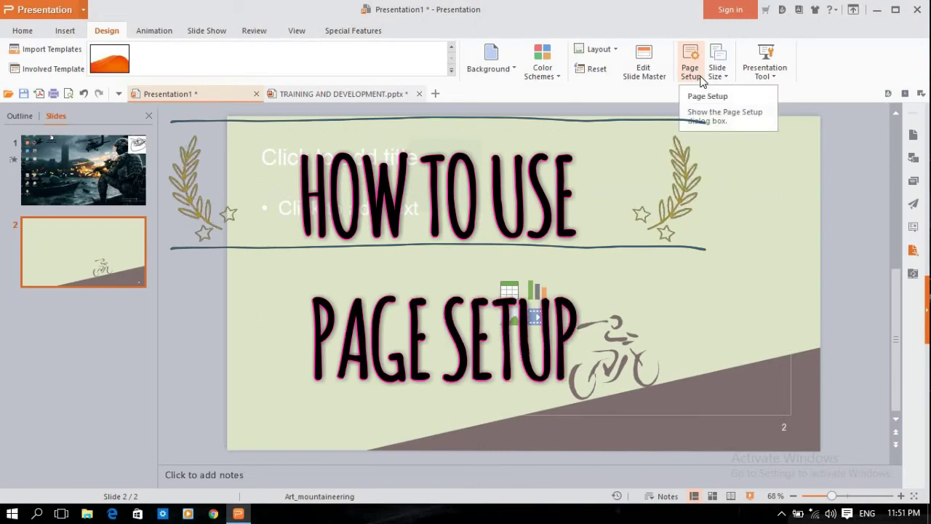
click(702, 80)
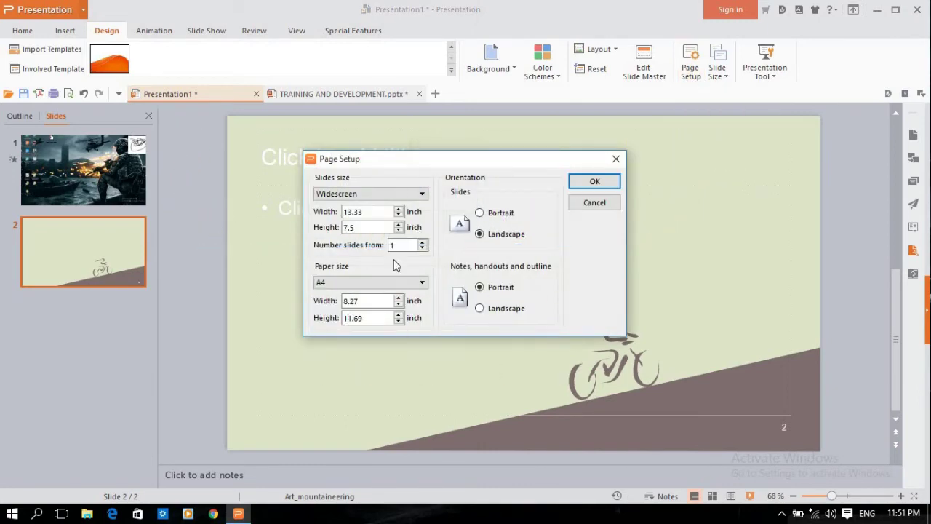
click(421, 285)
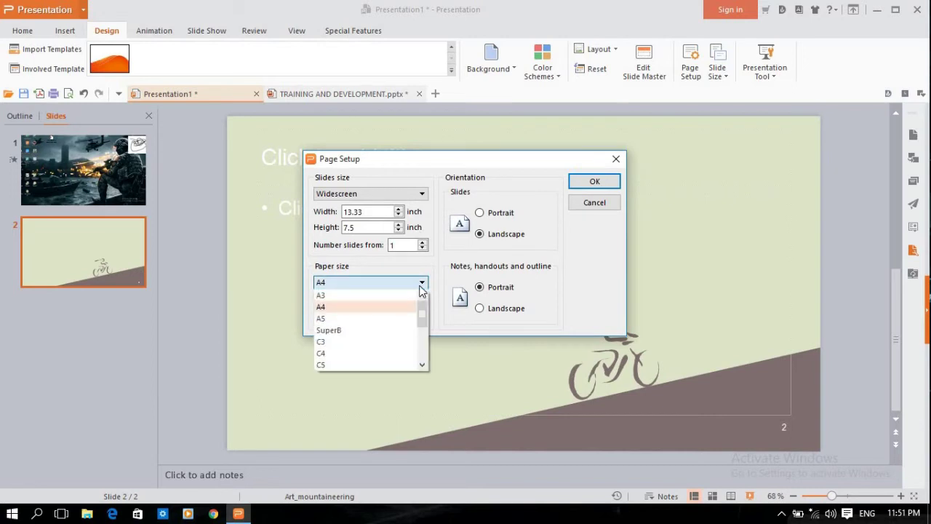
click(421, 286)
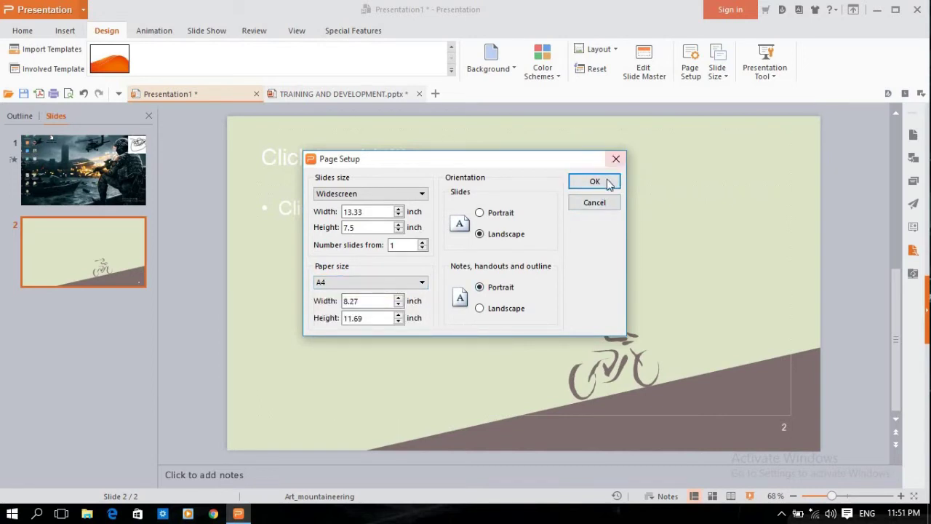
click(618, 158)
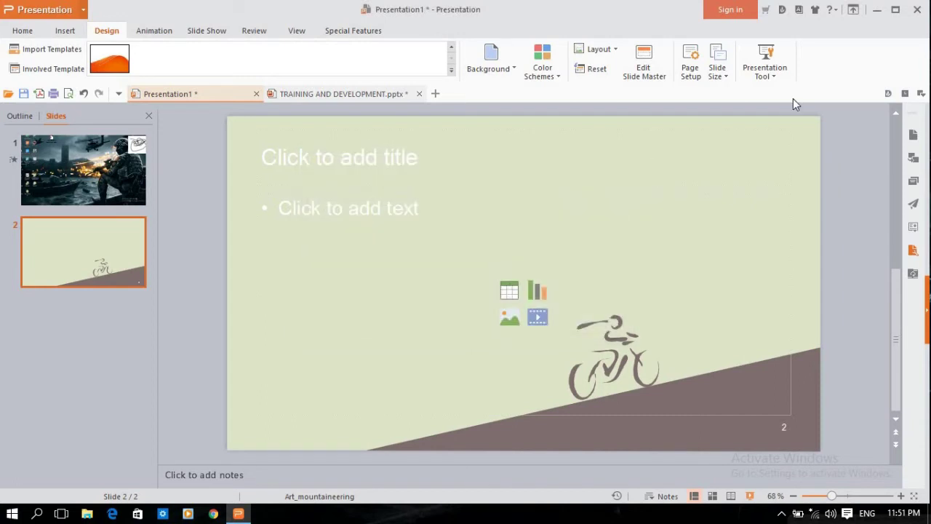
click(723, 74)
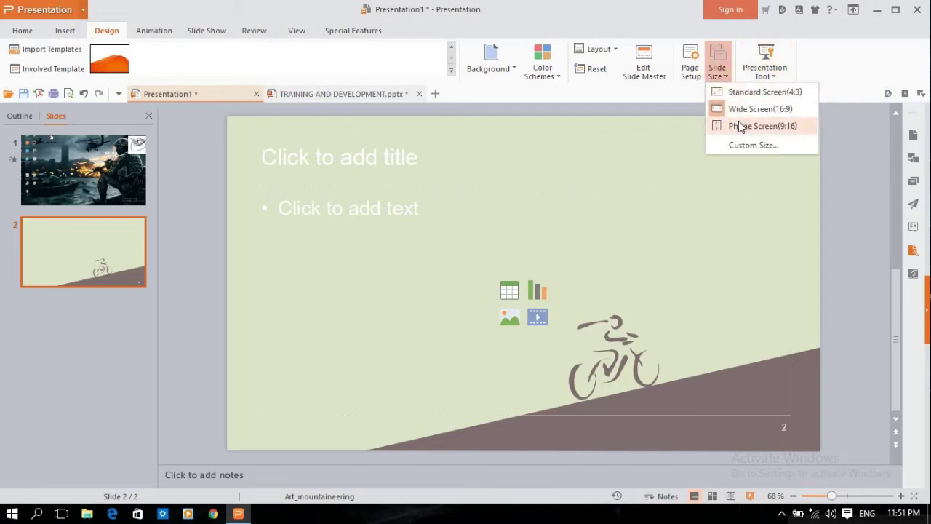
- Leave slide size unchanged, glance at the Presentation Tool list, then bring up the Animation transitions
click(858, 146)
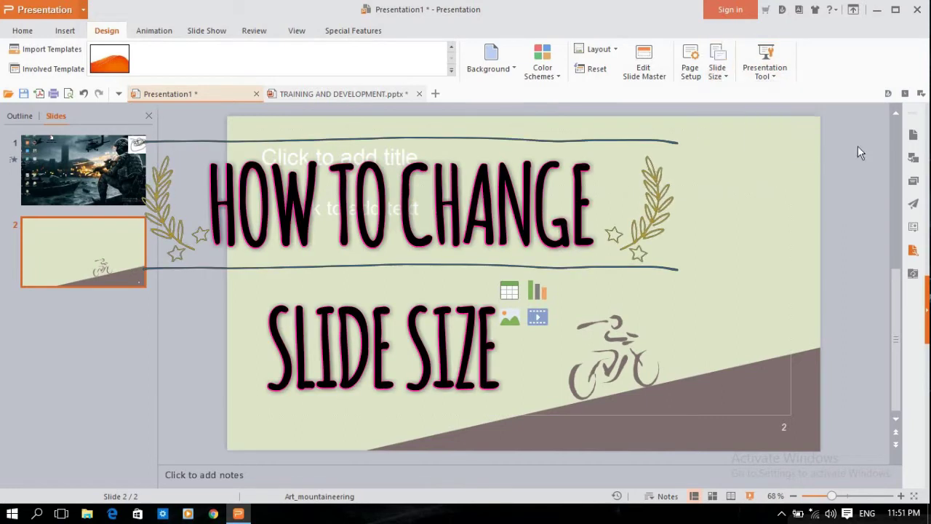
click(775, 74)
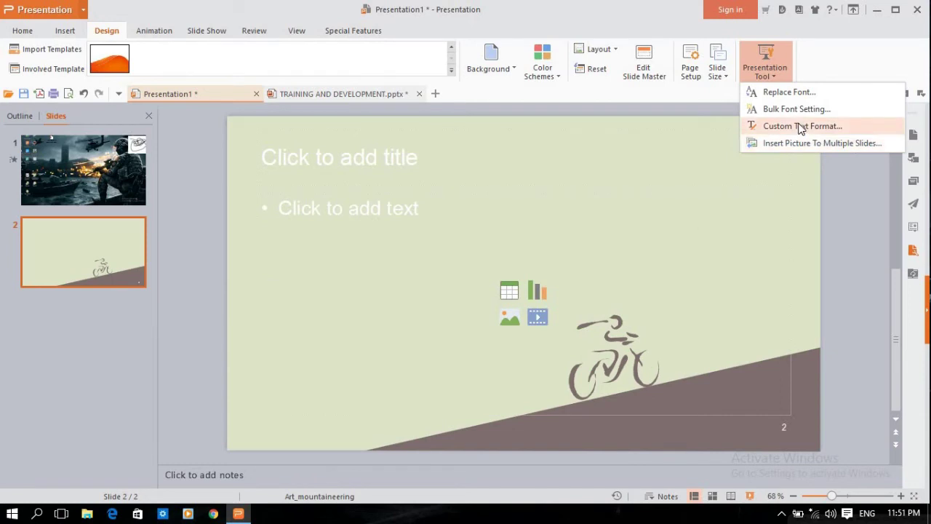
click(854, 180)
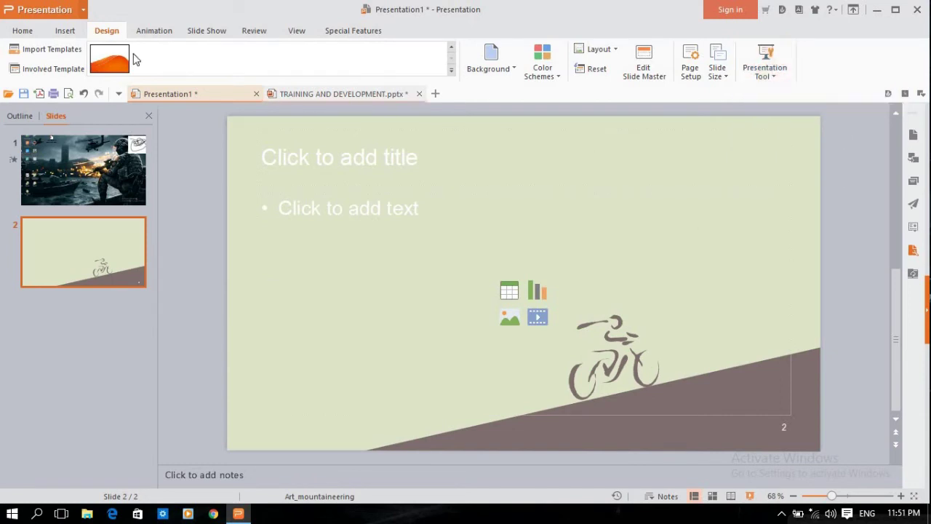
click(172, 28)
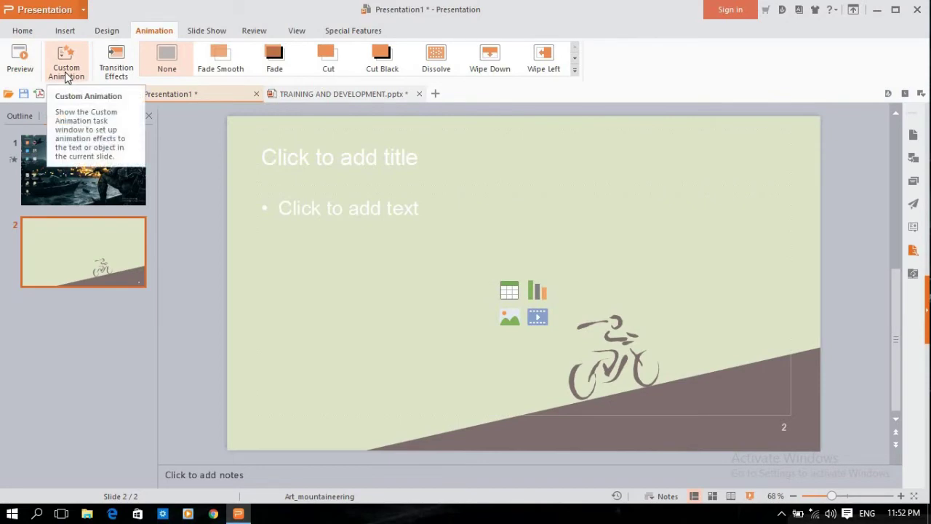
- Try the Fade Smooth, Fade and Cut transitions on slide 2, checking slide 1 in between
click(208, 74)
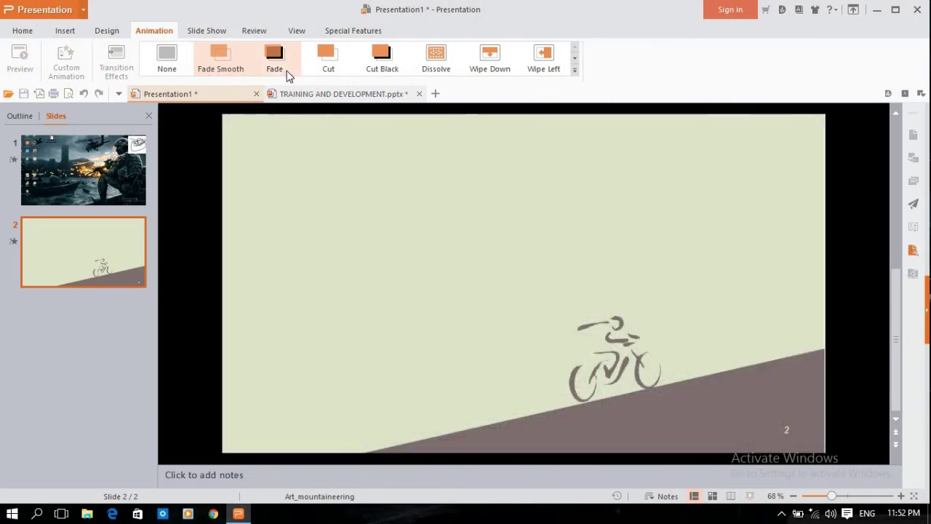
click(289, 75)
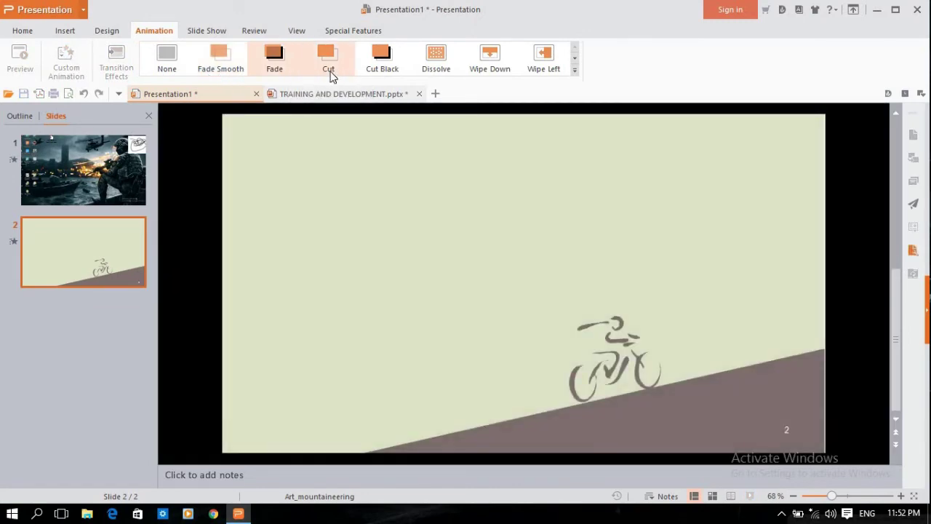
click(329, 72)
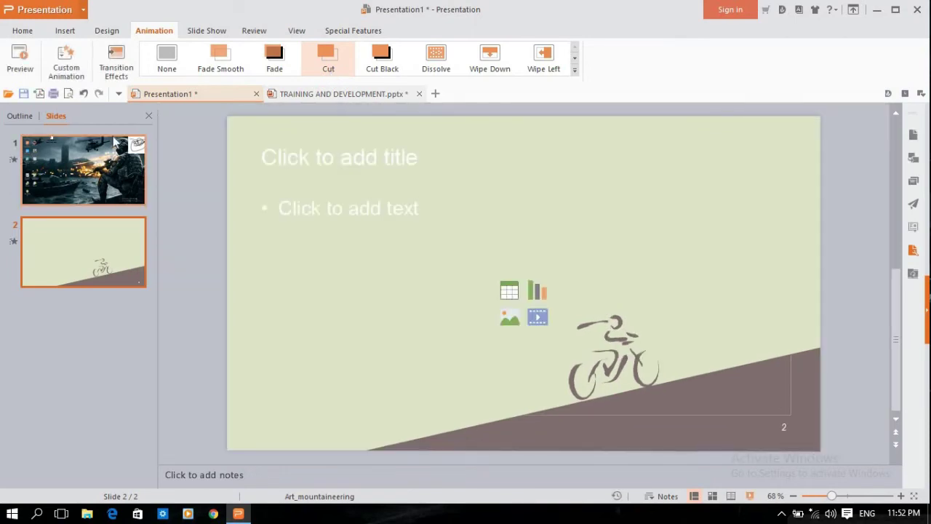
click(106, 168)
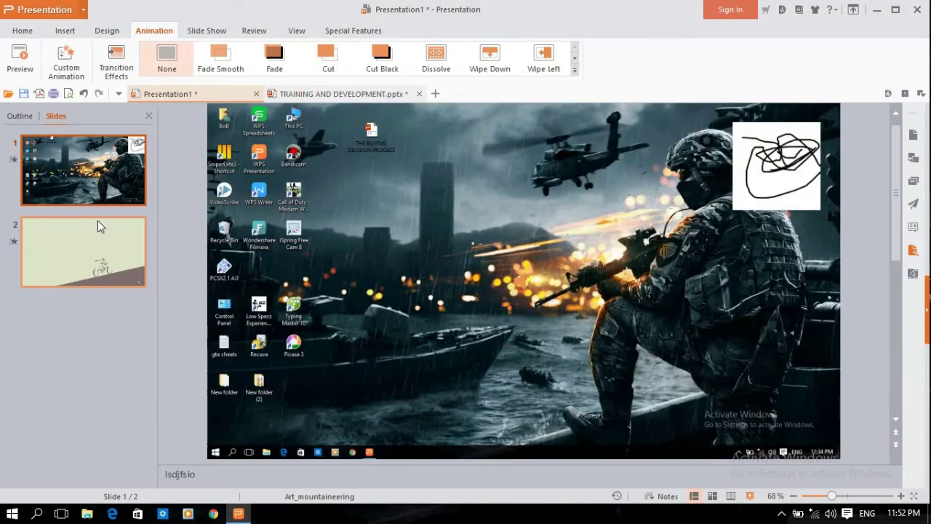
click(97, 220)
- Try Cut Black, Dissolve and Wipe Down, settle on Wipe Left for slide 2, then select slide 1
click(380, 68)
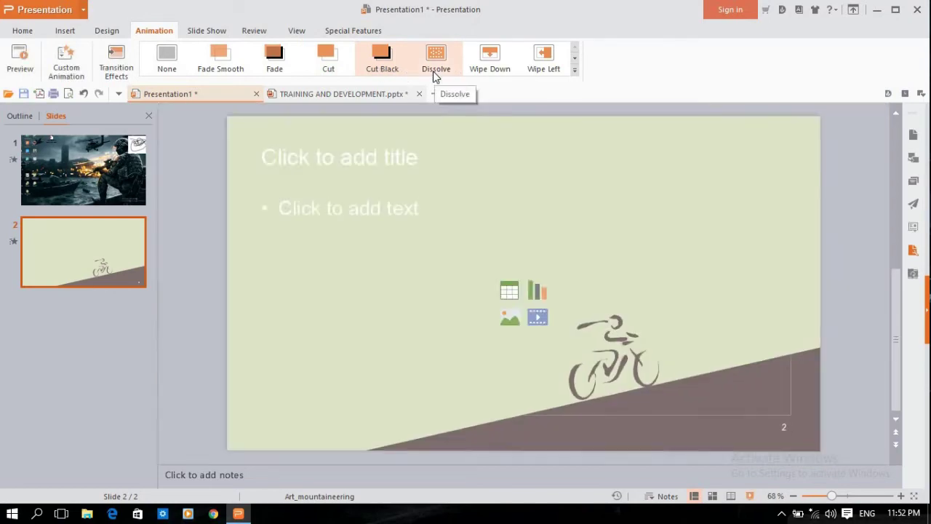
click(434, 74)
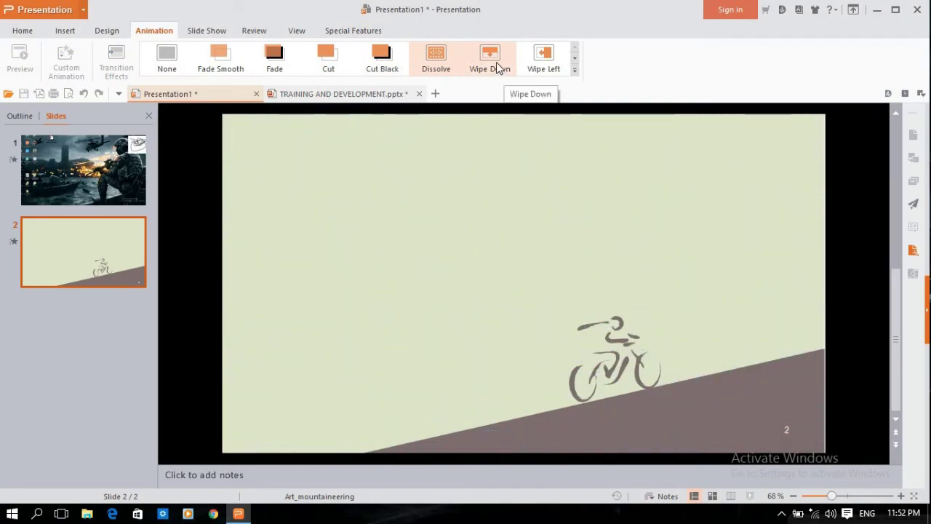
click(497, 68)
click(544, 64)
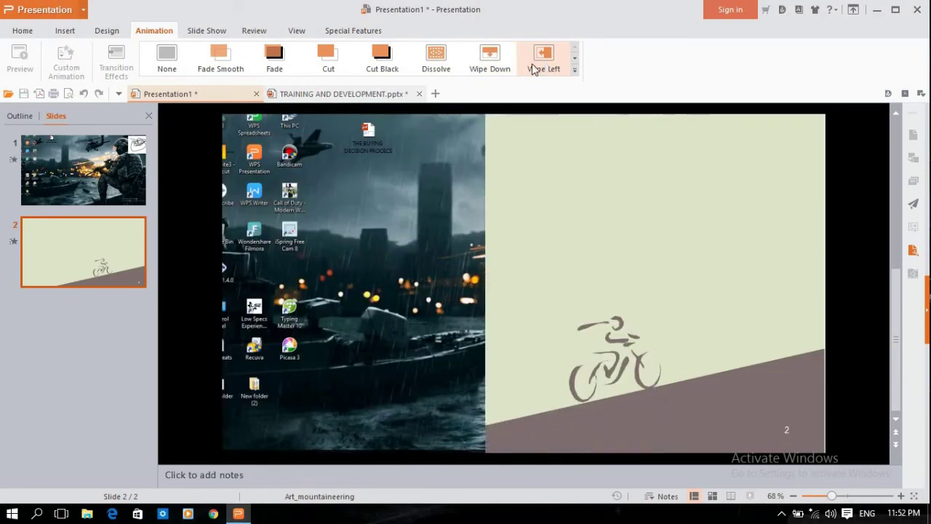
click(29, 205)
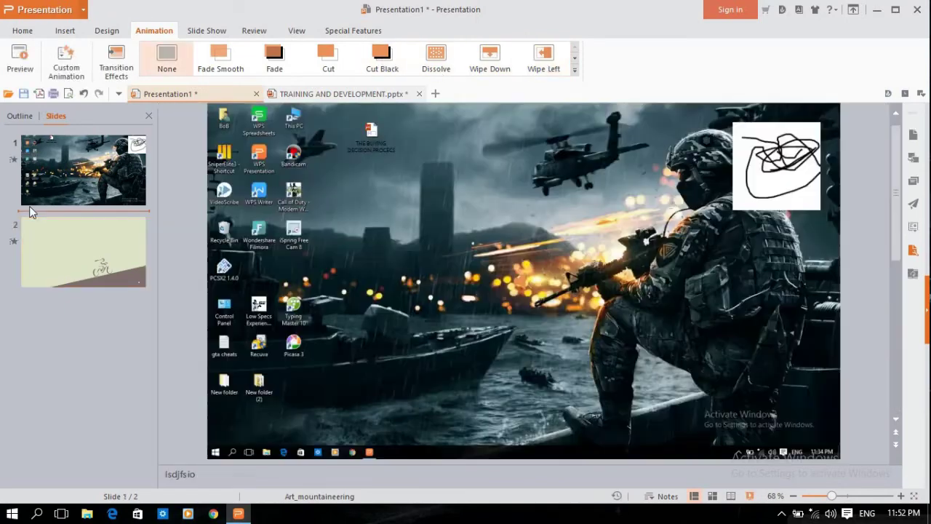
click(61, 180)
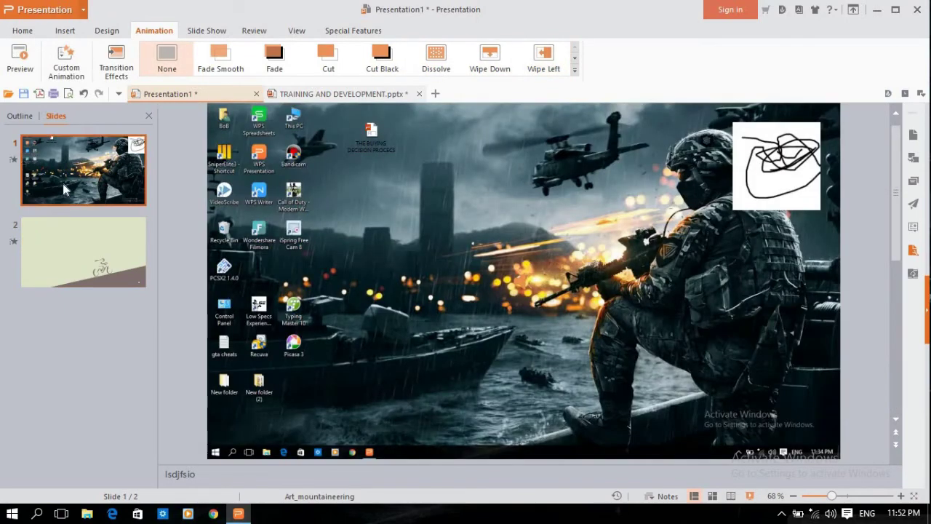
- On the Slide Show tab, select slide 2 and check the Custom Slide Shows list without changes
click(206, 32)
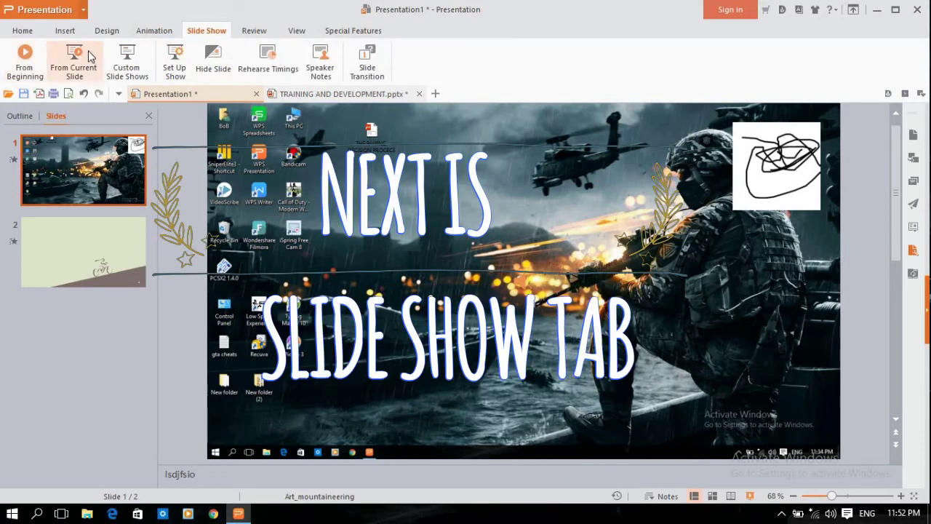
click(96, 250)
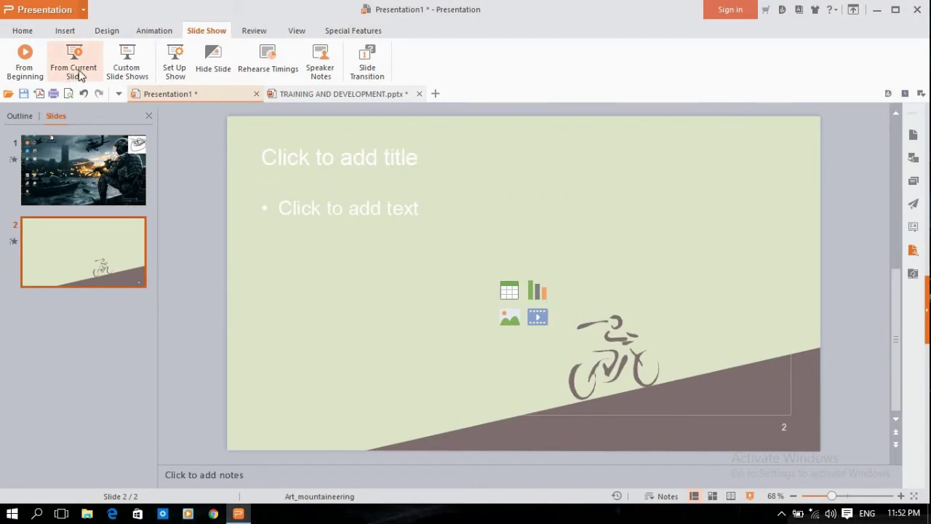
click(140, 69)
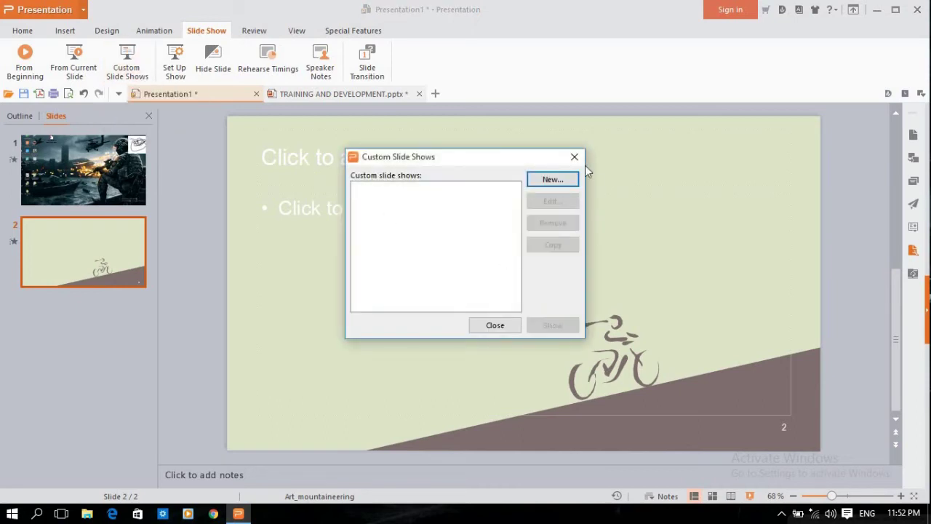
click(575, 158)
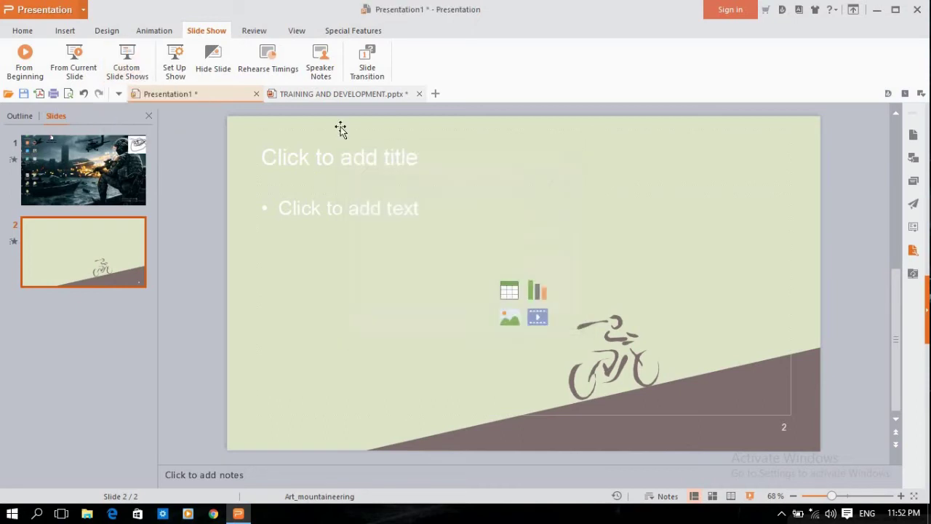
- Review the Set Up Show settings and slide 2's speaker notes, leaving both unchanged
click(187, 78)
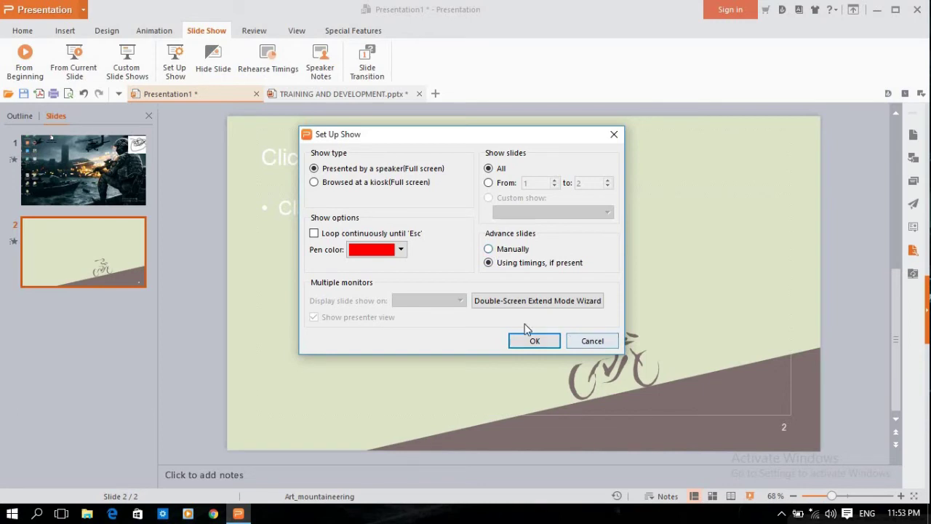
click(613, 135)
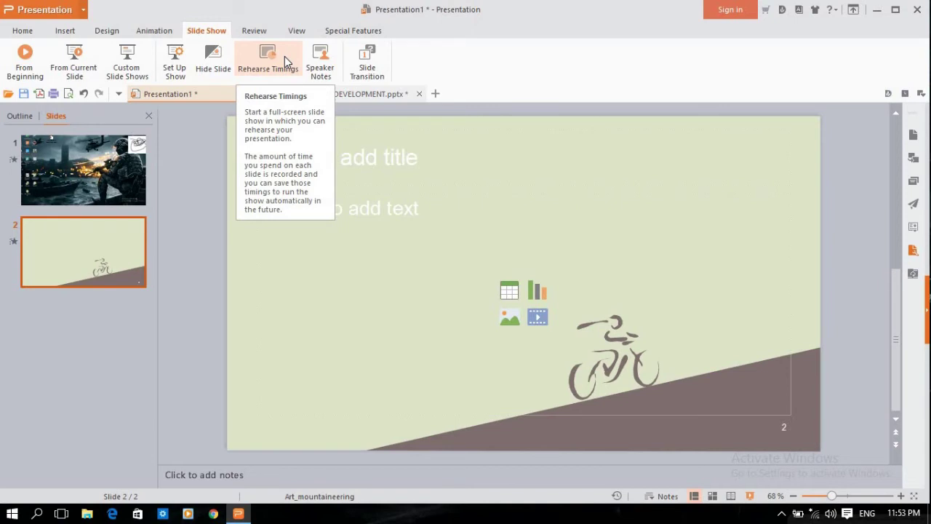
click(324, 70)
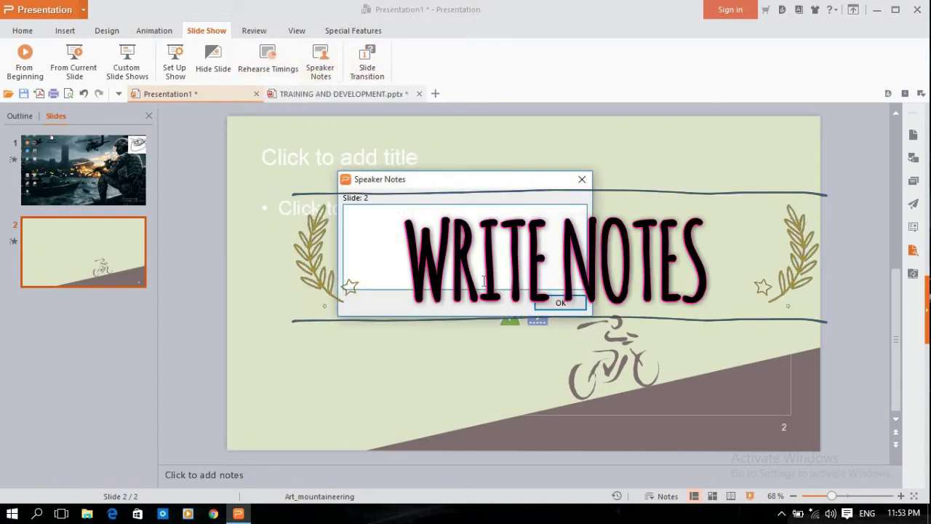
click(547, 305)
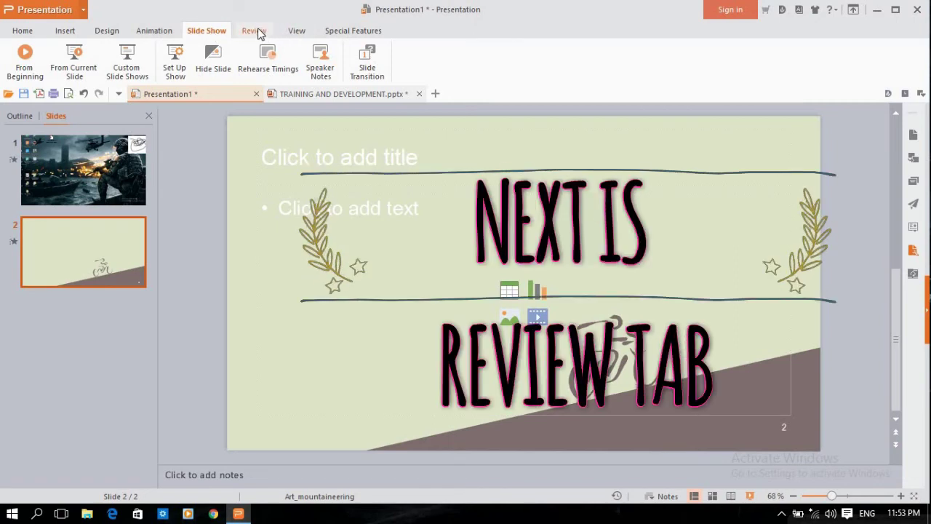
- Look over the Review tab's Spell Check options twice, then switch to the View tab
click(254, 32)
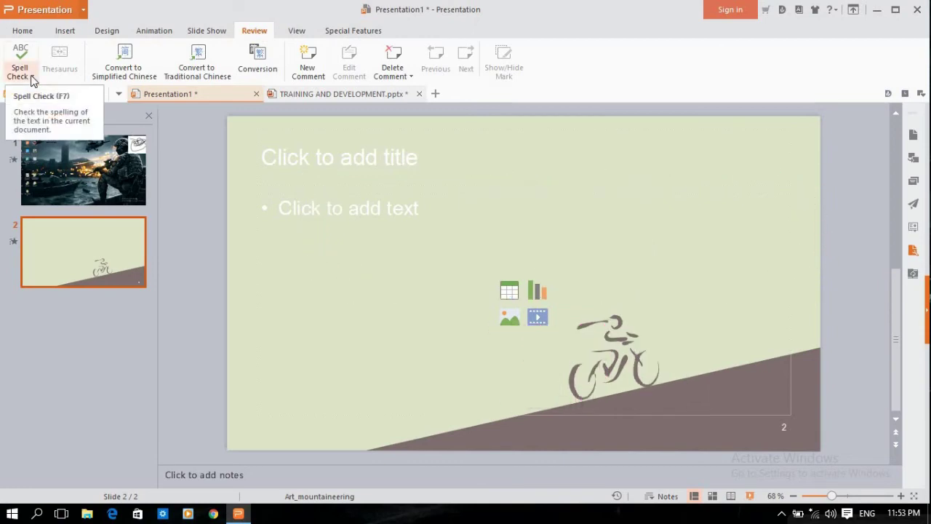
click(32, 78)
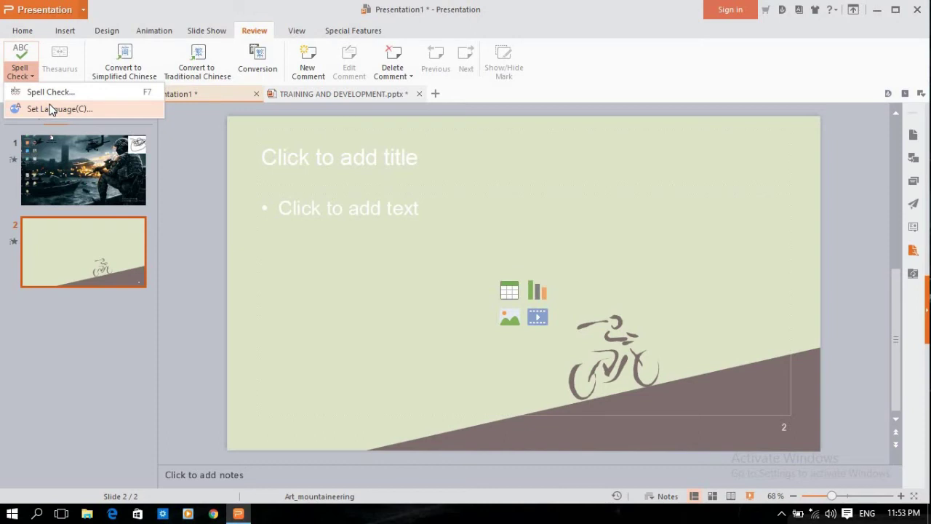
click(149, 58)
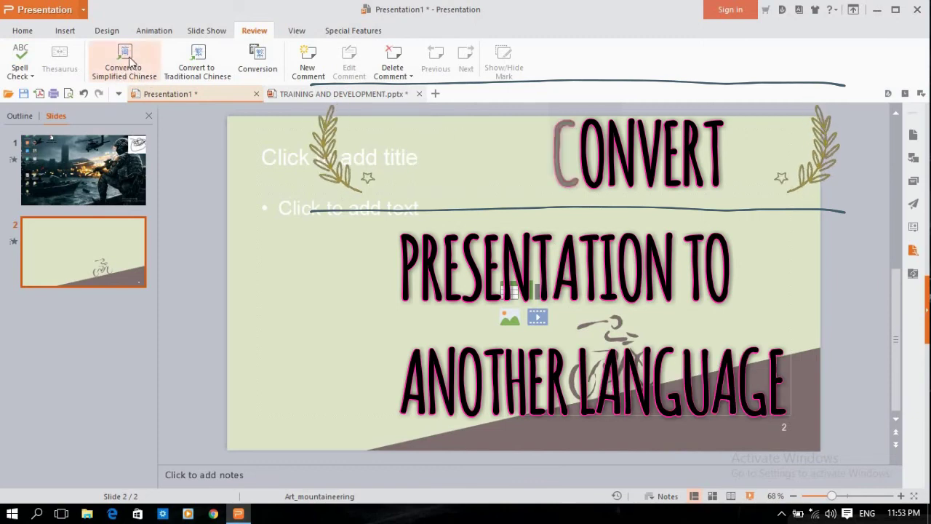
click(28, 76)
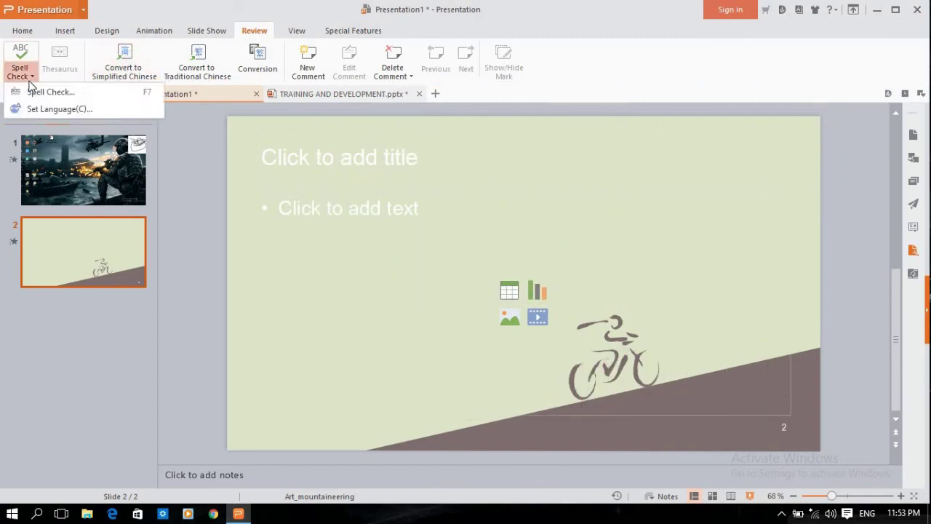
click(192, 161)
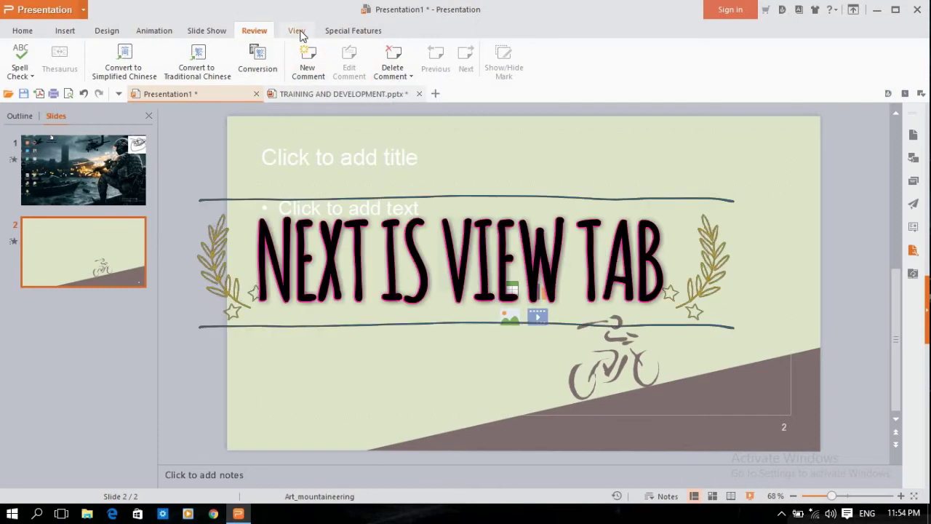
click(298, 30)
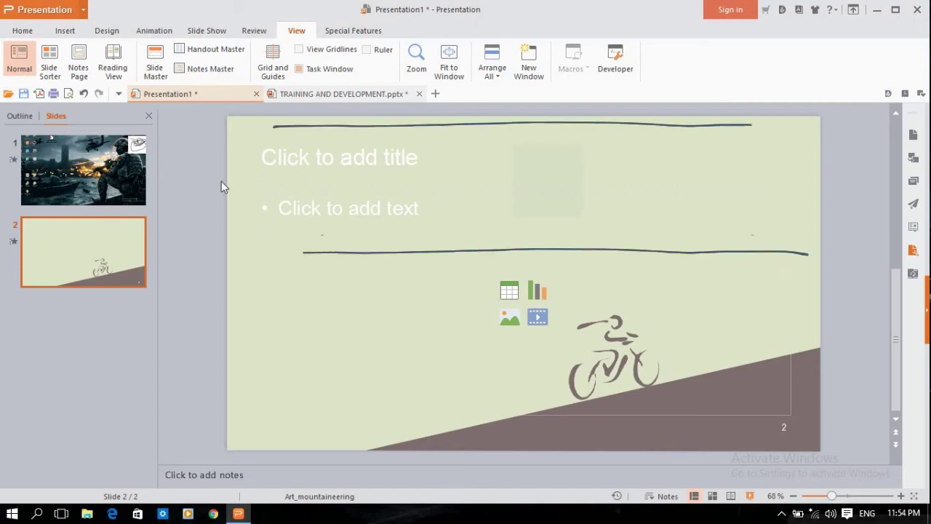
- Preview the slide sorter, notes page and reading views, then close without saving
click(49, 72)
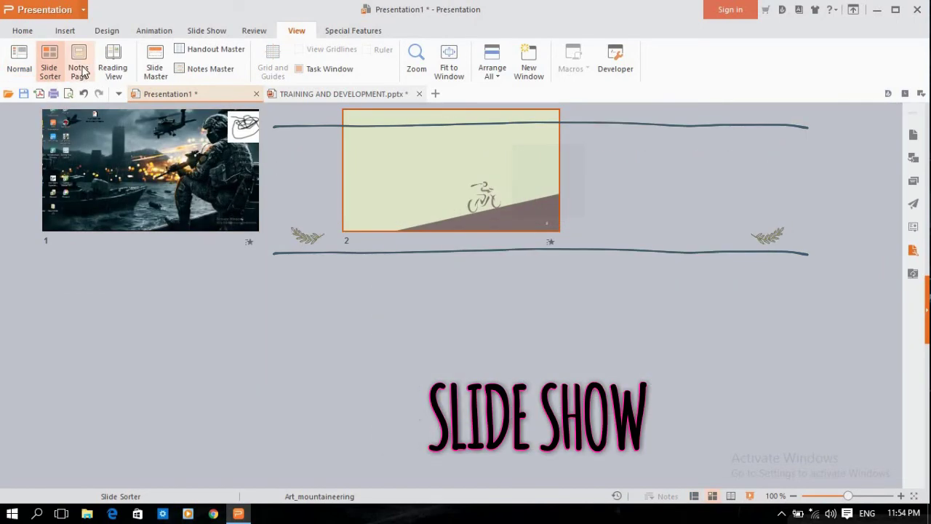
click(78, 67)
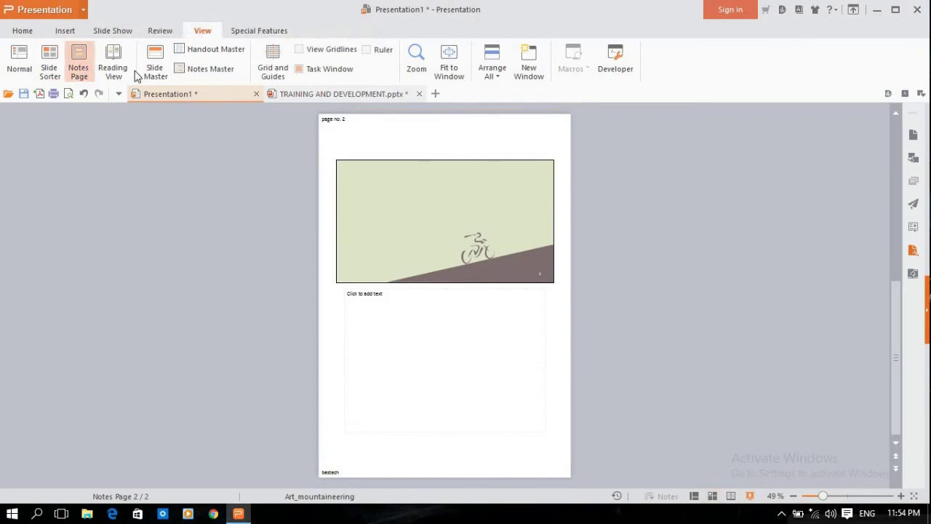
click(113, 69)
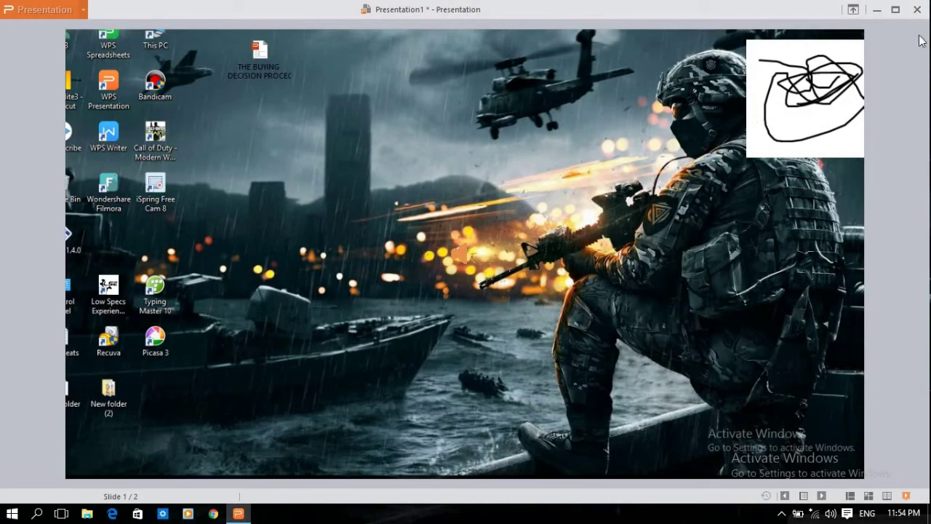
click(918, 10)
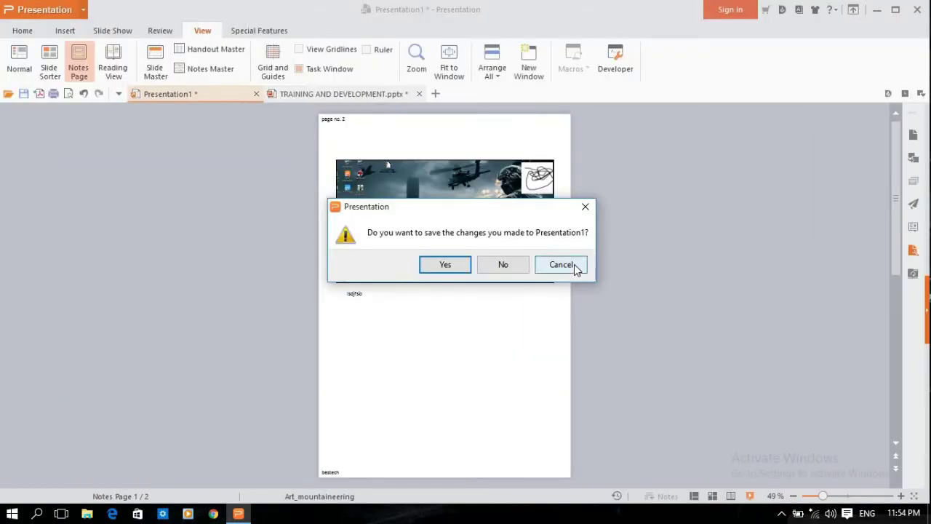
click(561, 265)
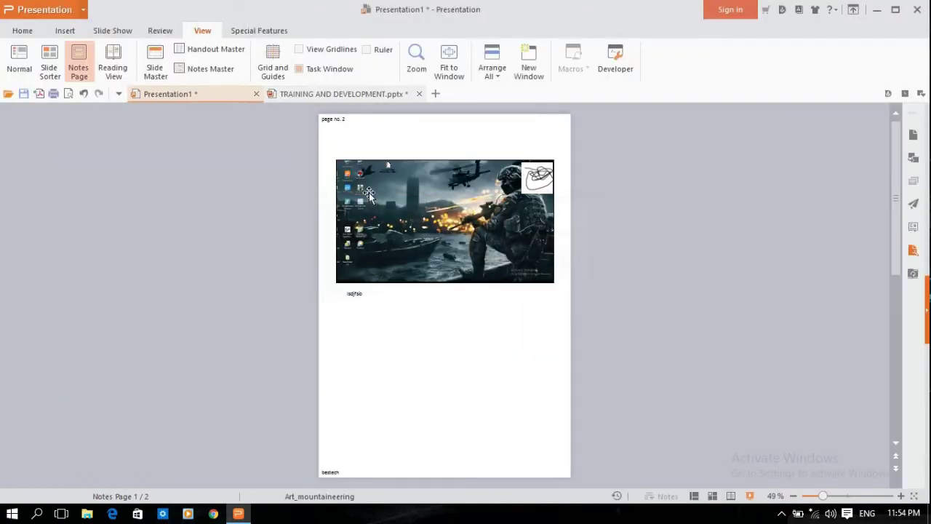
- Return to Normal view, open the Notes Master, browse it, and close it
click(12, 65)
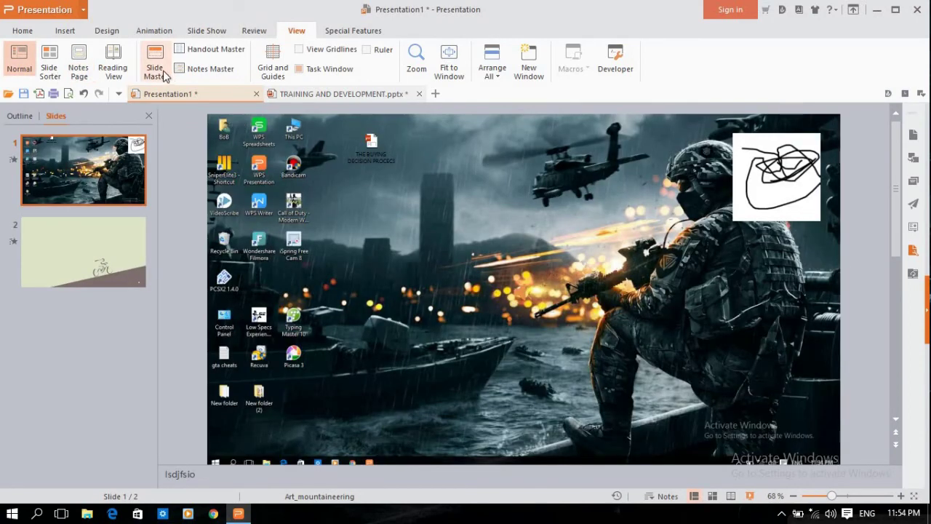
click(223, 73)
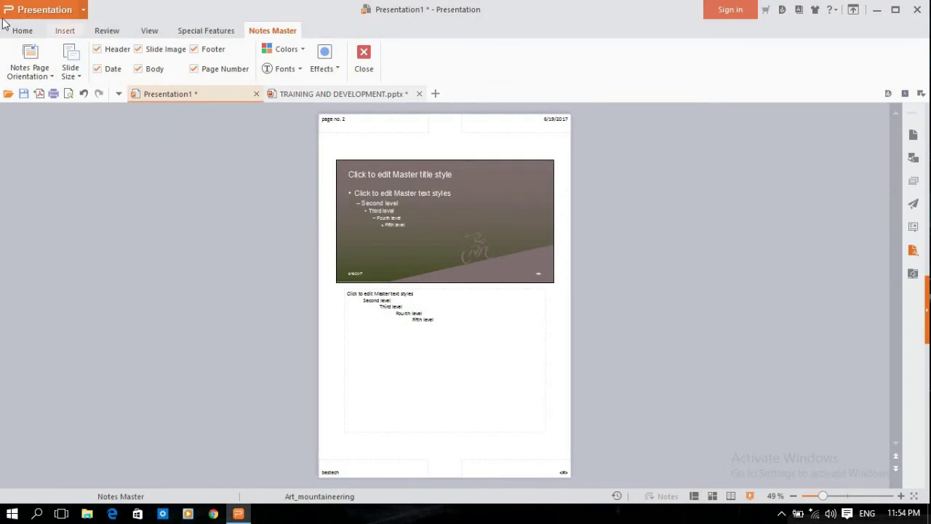
click(22, 30)
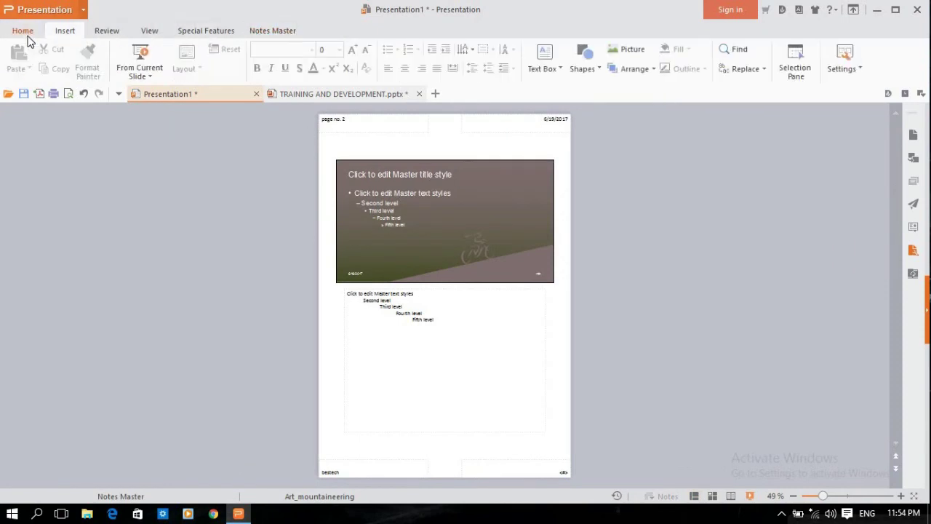
click(273, 33)
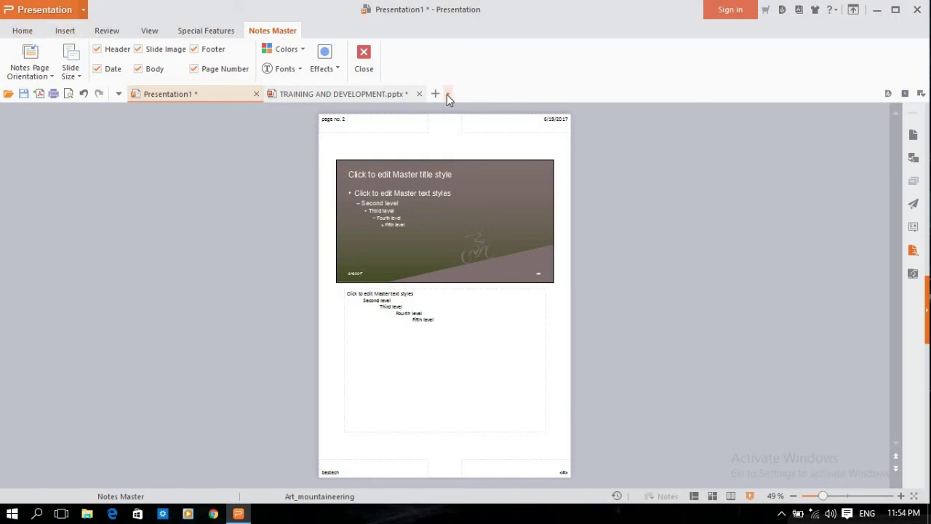
click(364, 59)
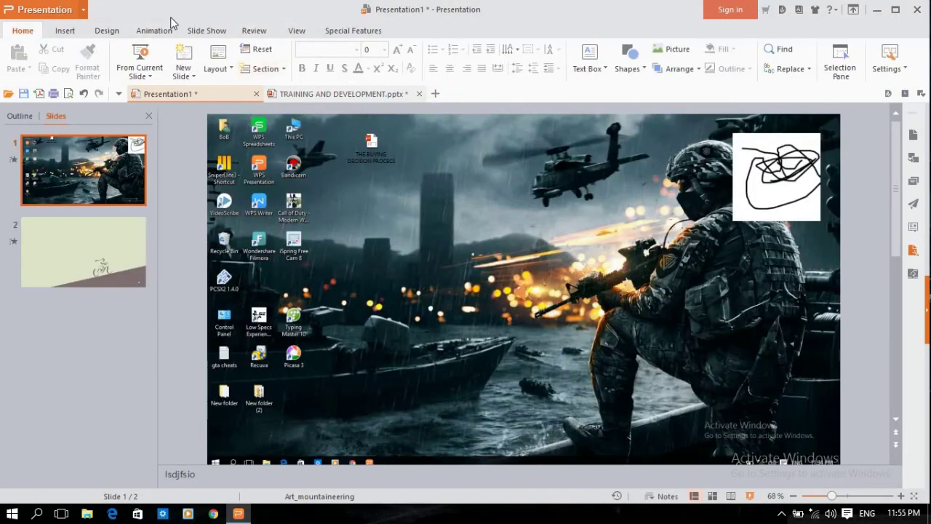
click(252, 35)
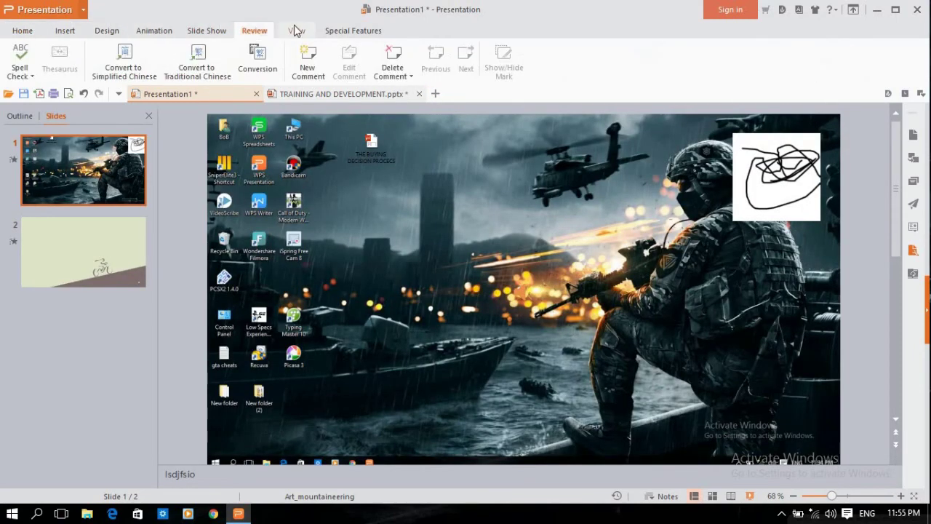
click(294, 29)
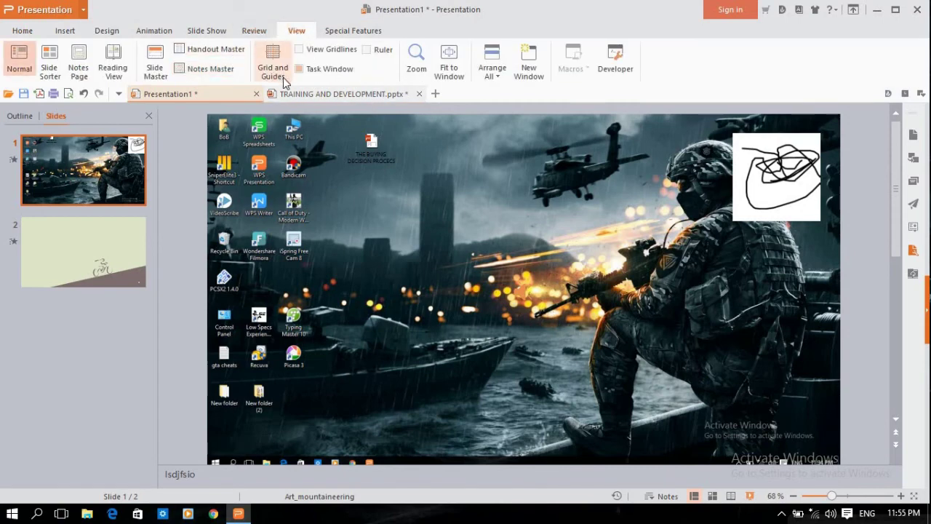
- Check the Grid and Guides spacing options without changing them, then turn on the ruler and try gridlines
click(283, 77)
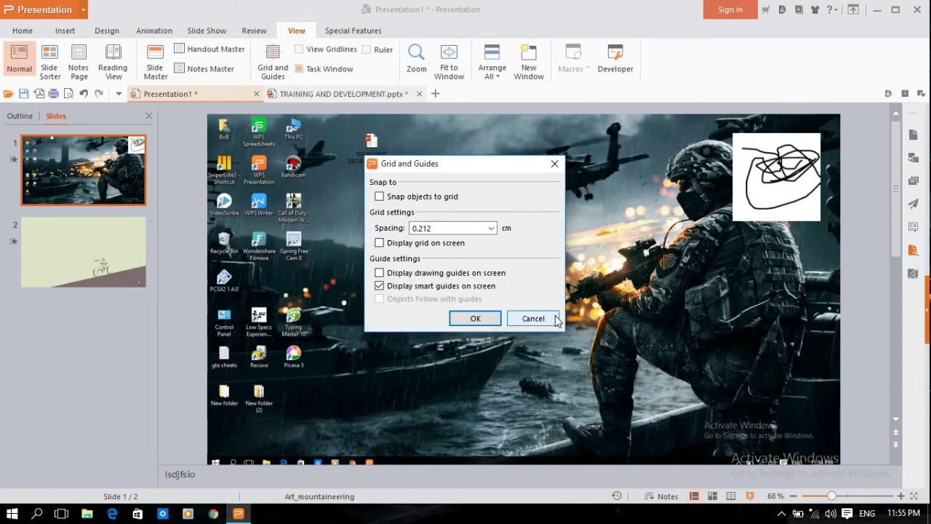
click(491, 229)
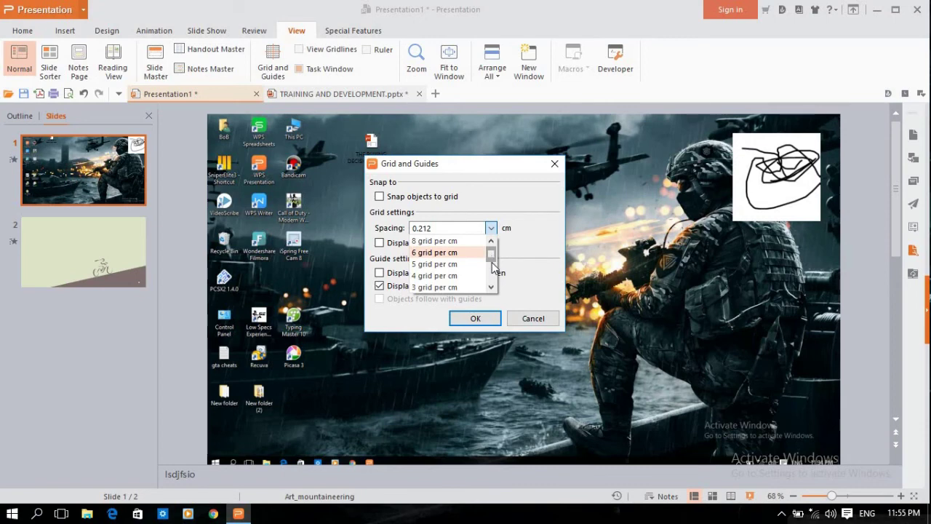
drag(491, 256, 493, 280)
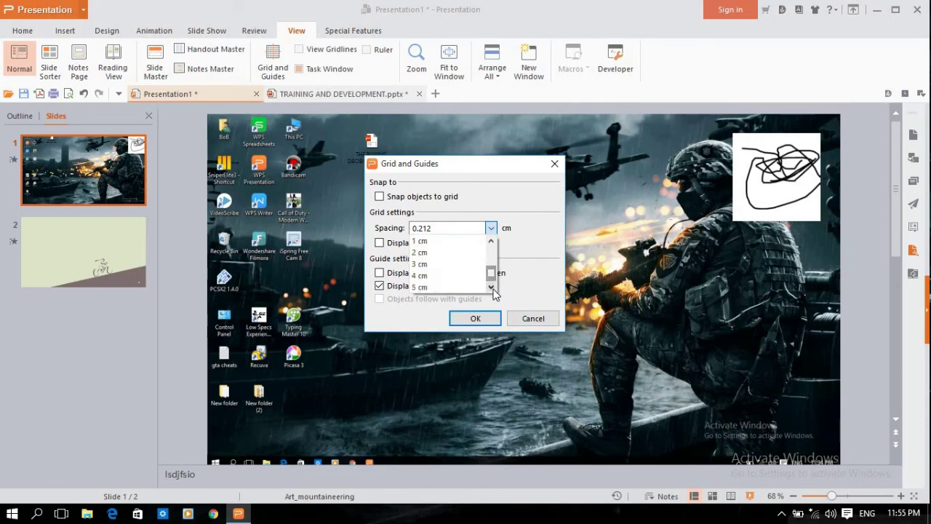
click(534, 320)
click(534, 320)
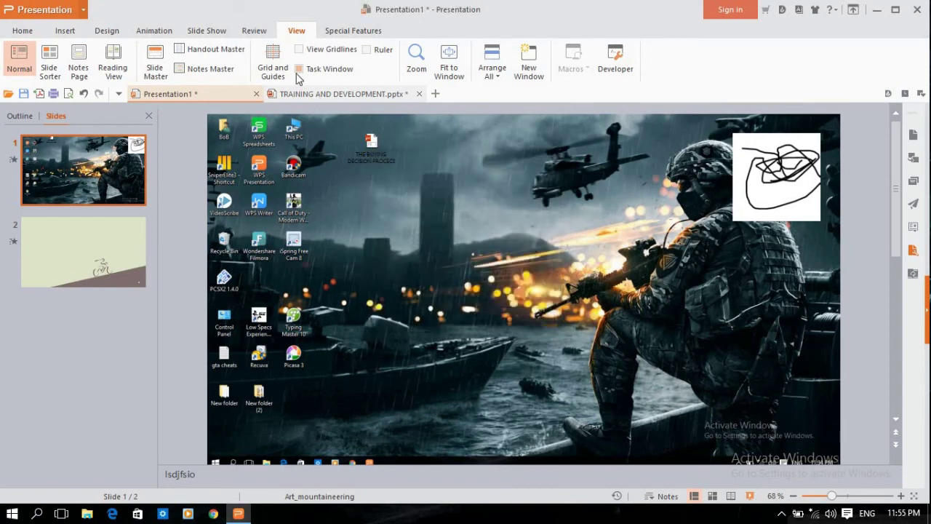
click(367, 49)
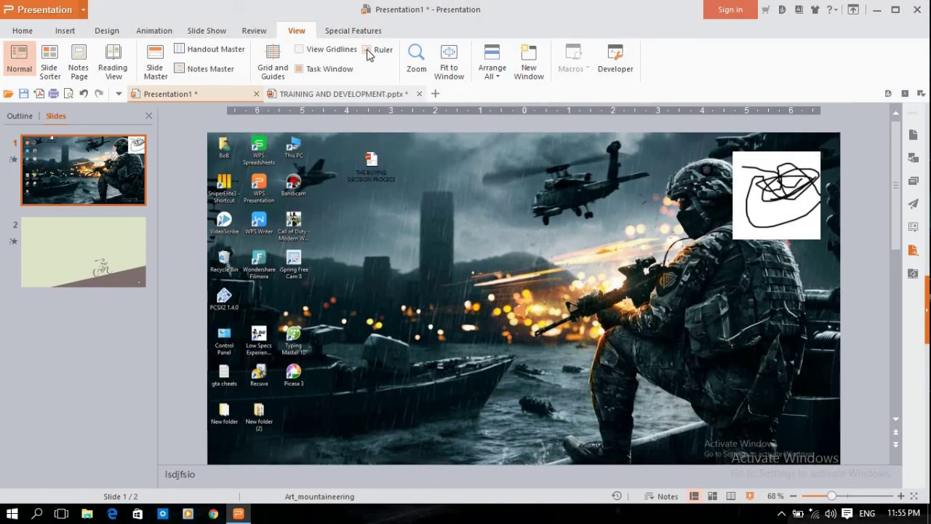
click(301, 50)
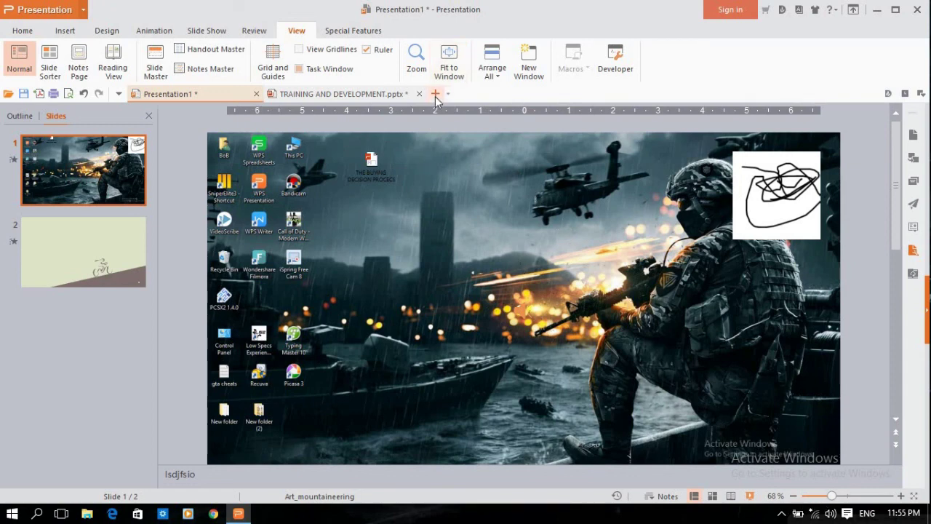
- Fit the slide to the window and look at the Arrange All options
click(451, 72)
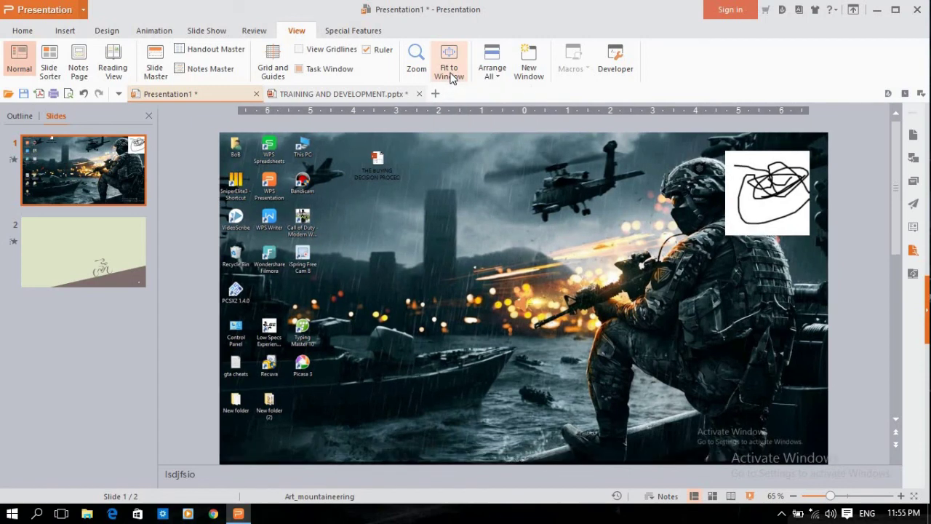
click(496, 80)
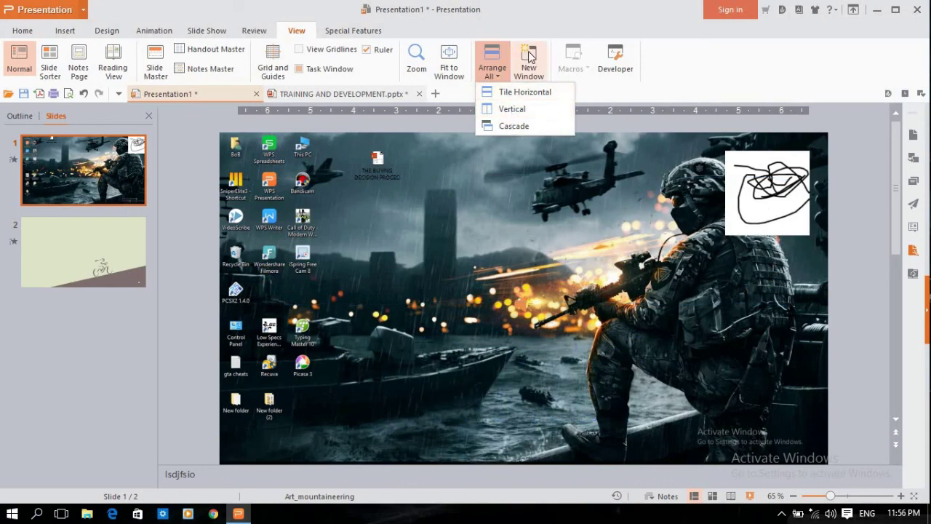
click(541, 70)
- Open Presentation1 in a new window, switch between both windows, then show Special Features
click(540, 71)
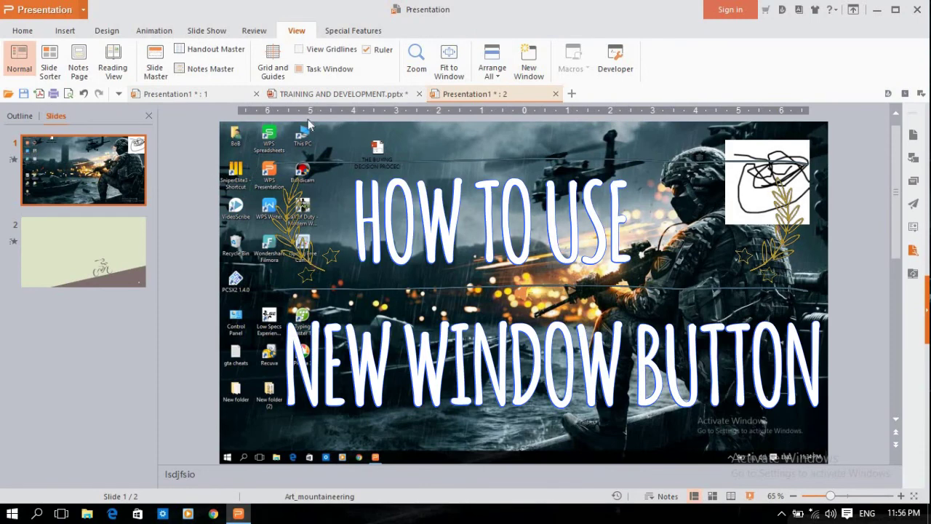
click(235, 97)
click(497, 95)
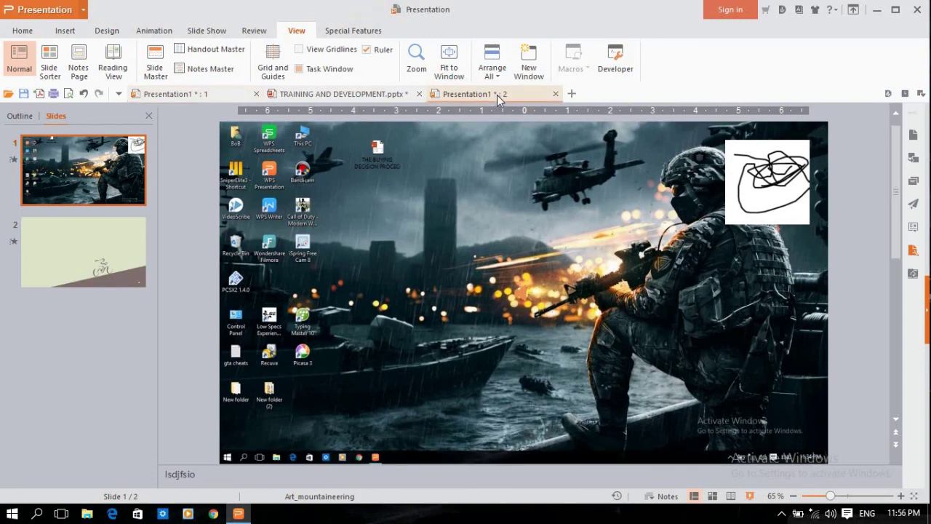
click(194, 91)
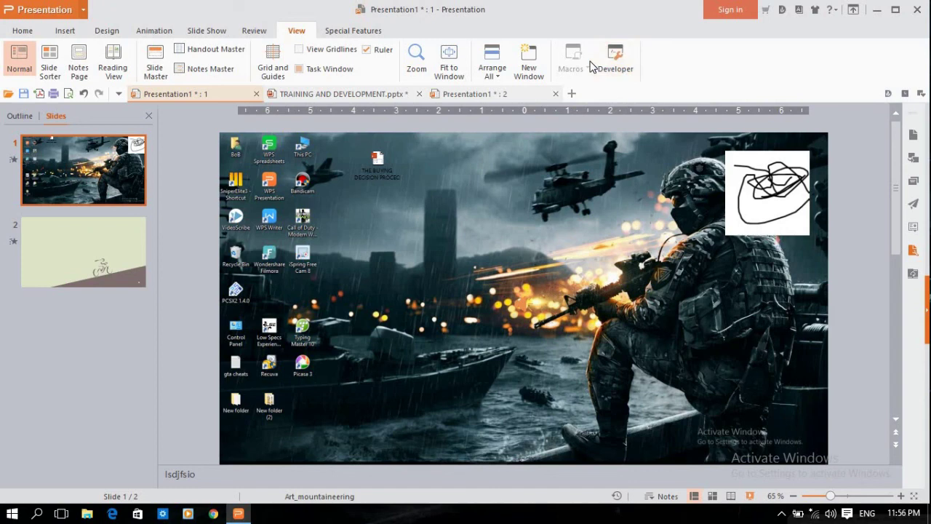
click(356, 32)
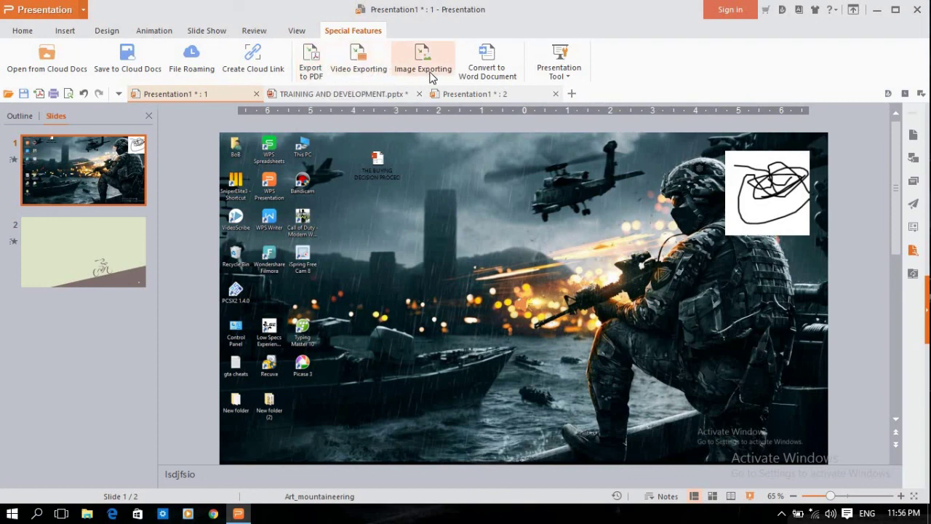
click(571, 75)
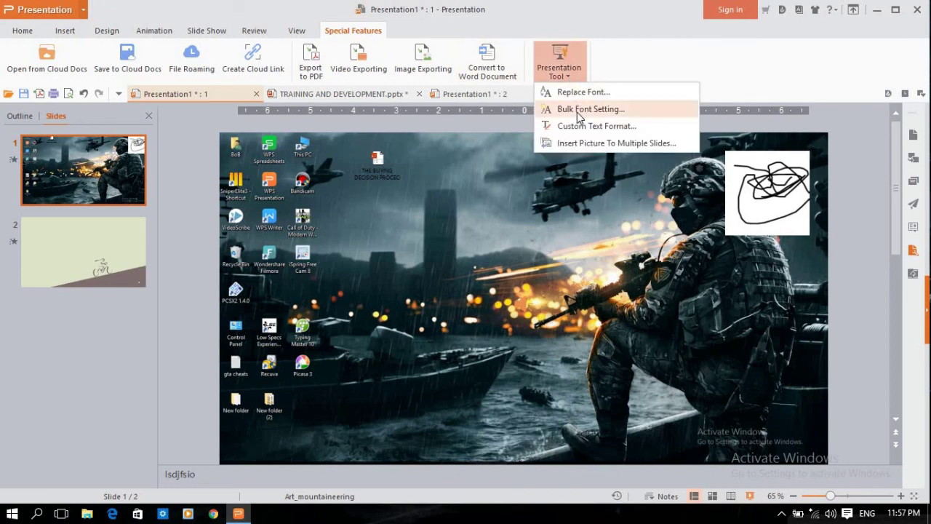
click(660, 67)
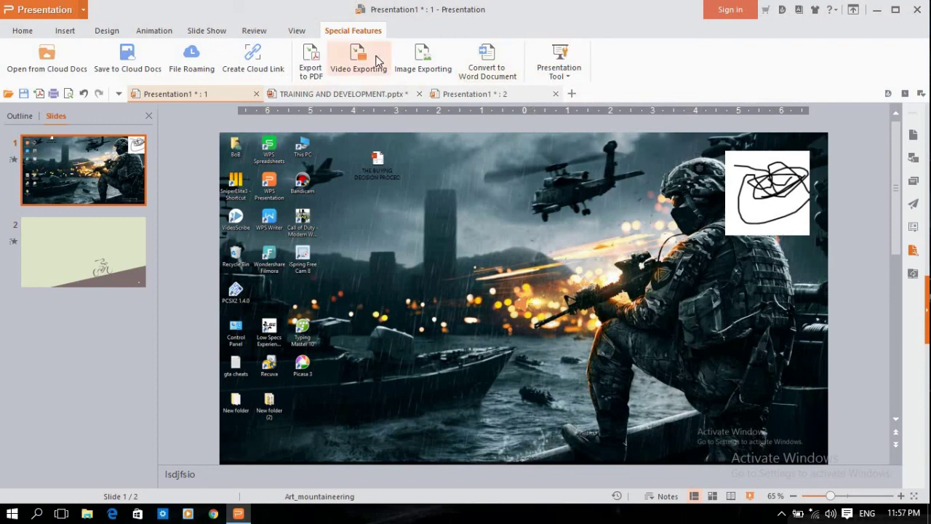
click(64, 32)
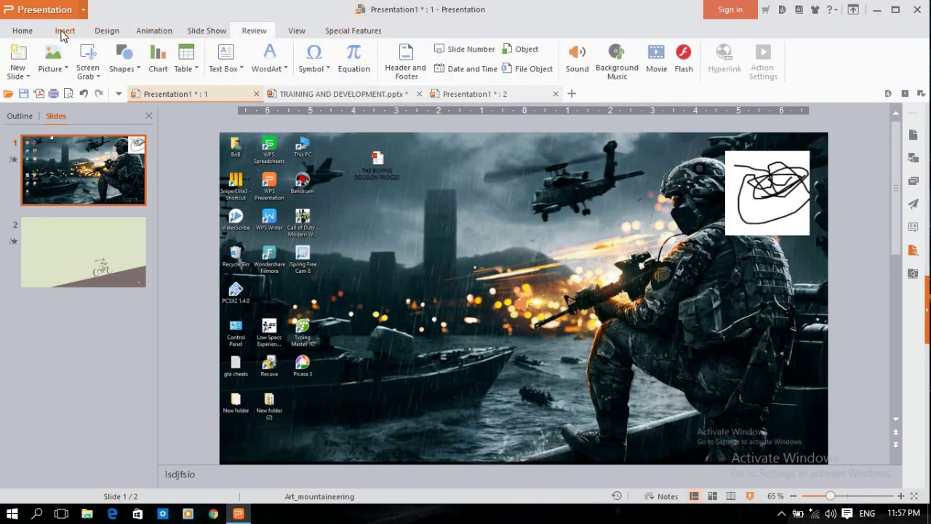
click(335, 31)
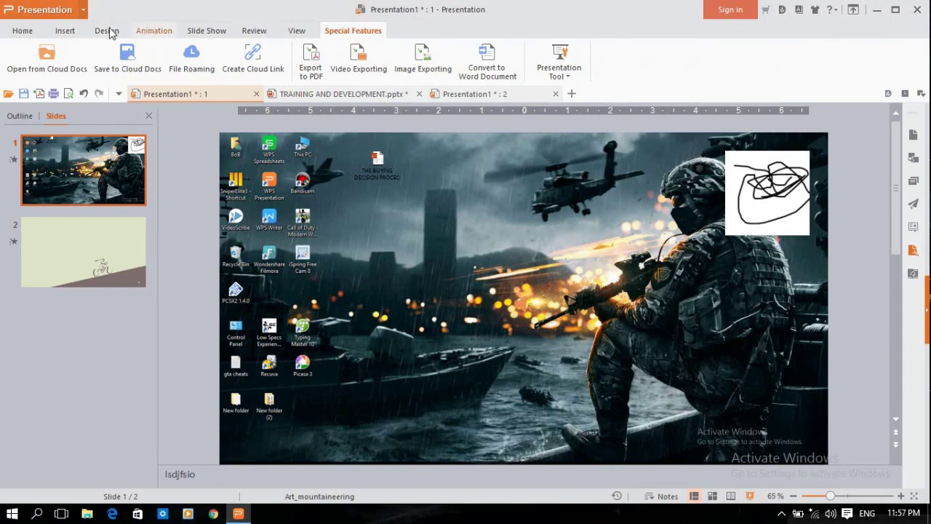
click(69, 32)
click(21, 31)
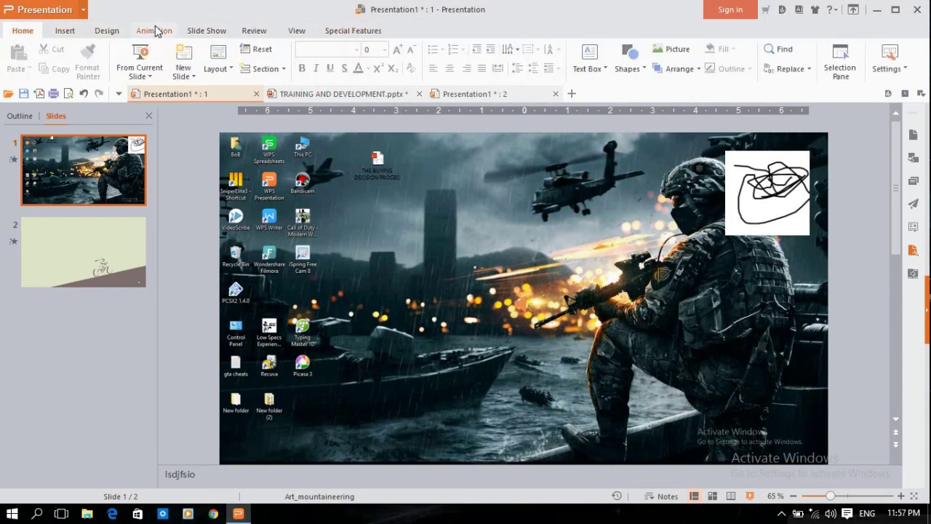
click(67, 31)
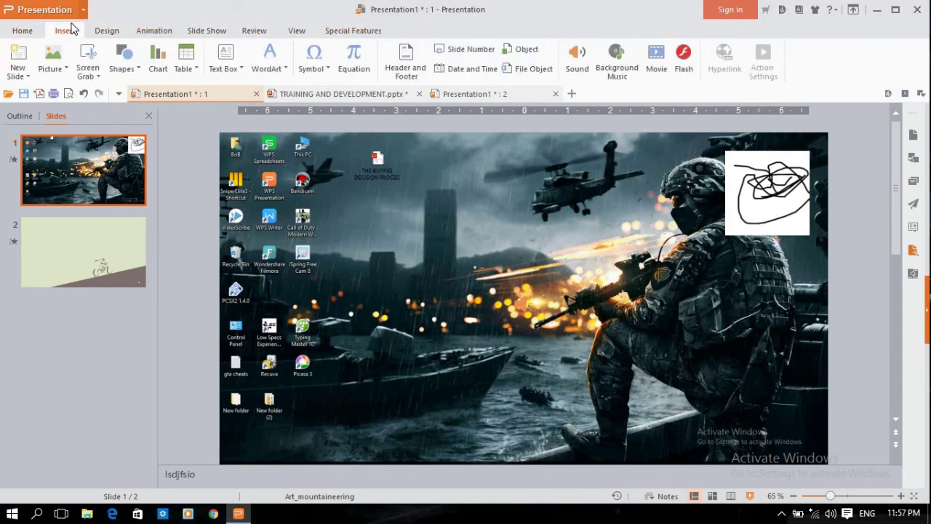
click(164, 32)
click(213, 30)
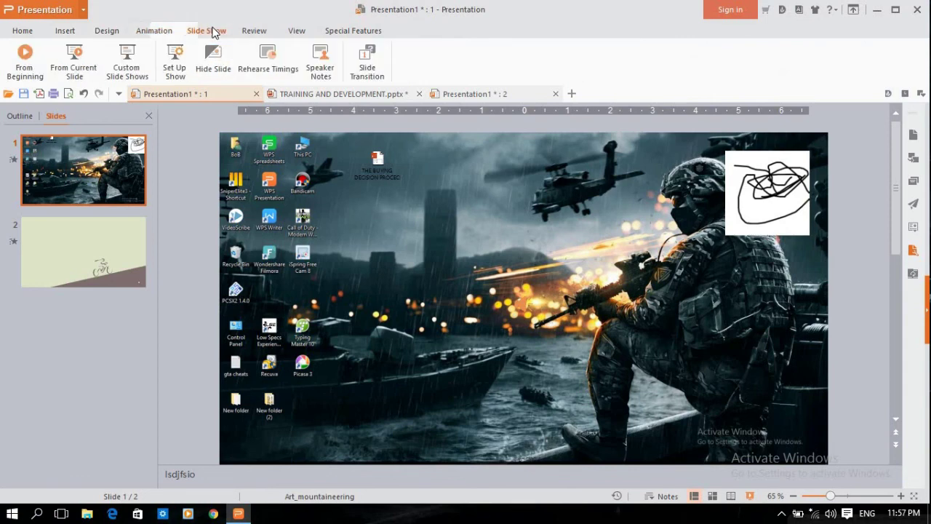
click(265, 32)
click(300, 30)
click(355, 31)
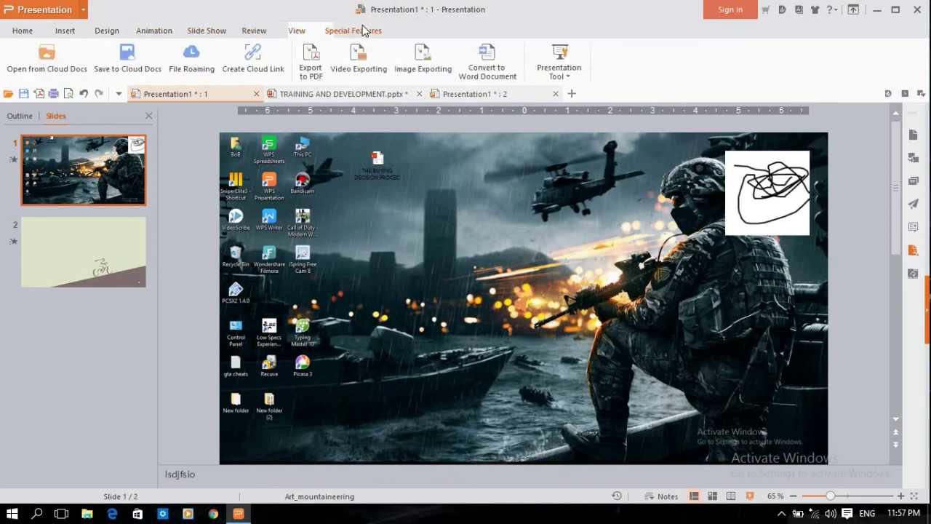
click(65, 31)
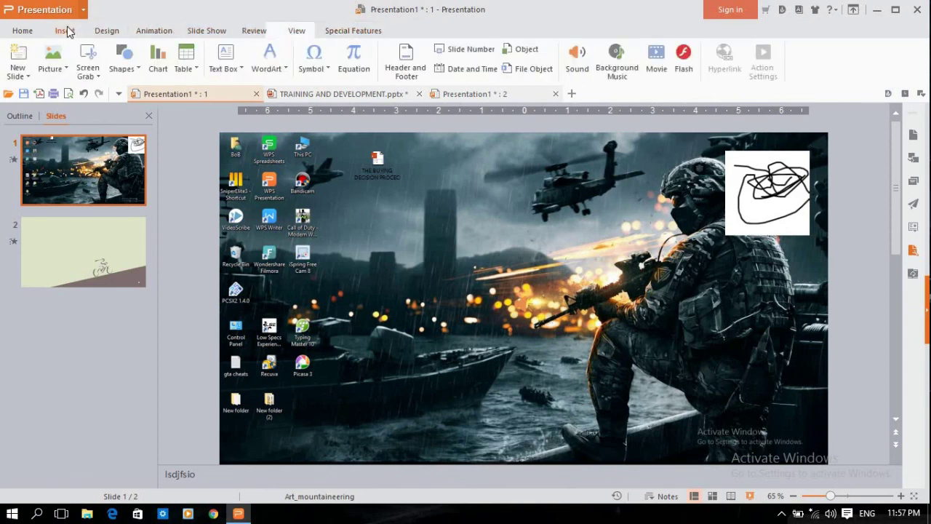